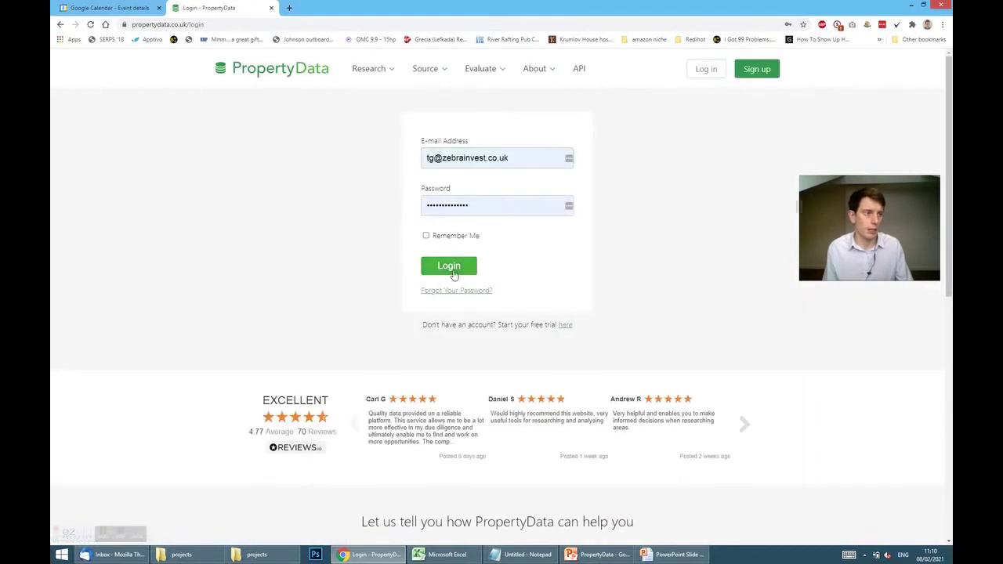
Step: Log in with the prefilled account credentials and view the available actions for the R2R Balham saved local area
click(450, 268)
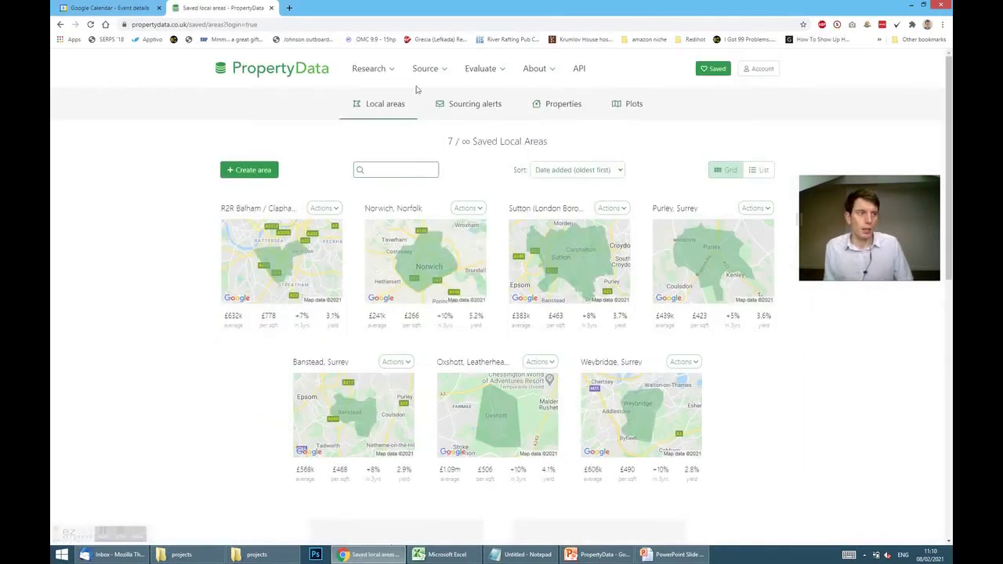
click(861, 122)
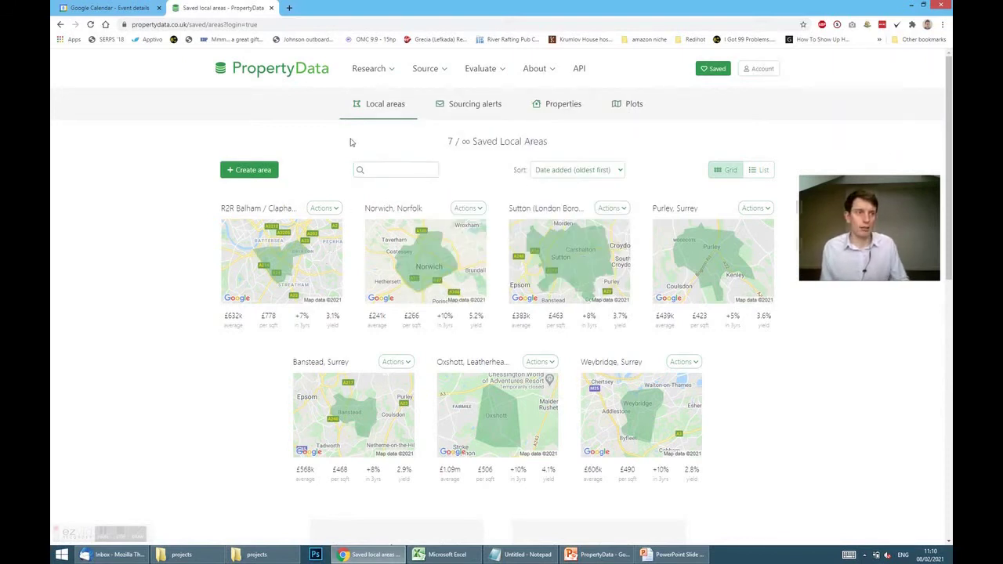
click(325, 208)
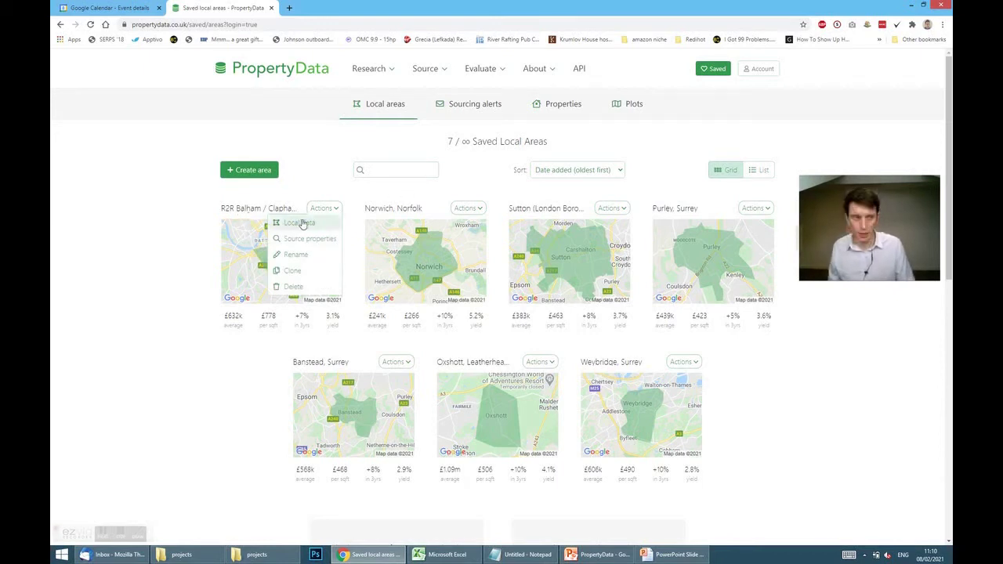
click(271, 195)
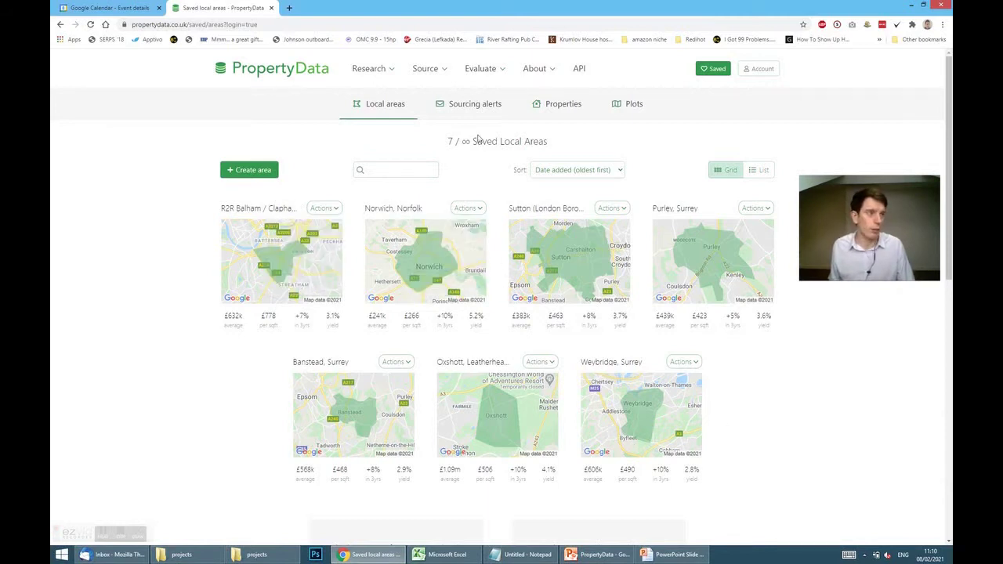
Step: Open the full overview of Research tools and review the tools on offer, from Local Data through Council Tax Index
mouse_move(381, 70)
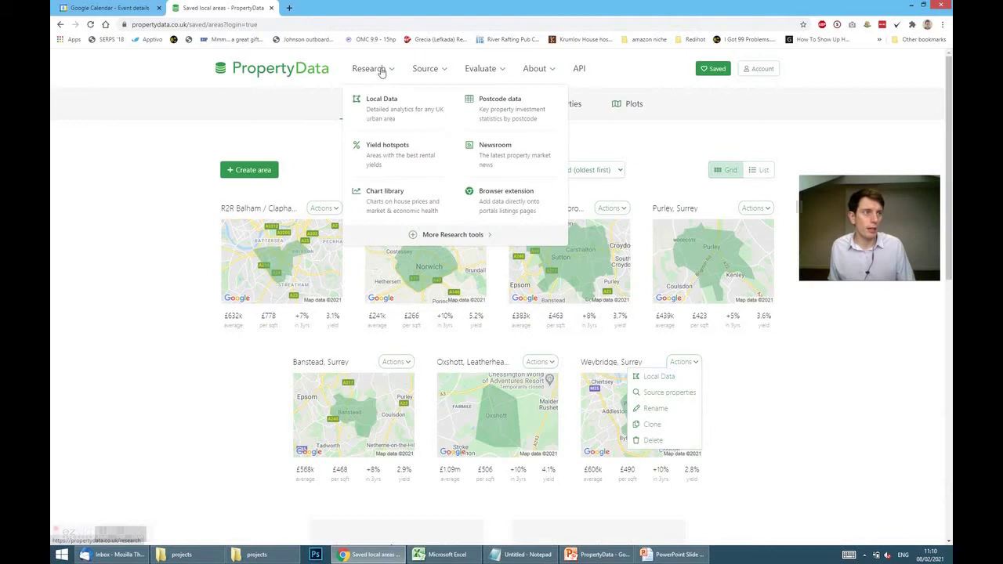
click(441, 236)
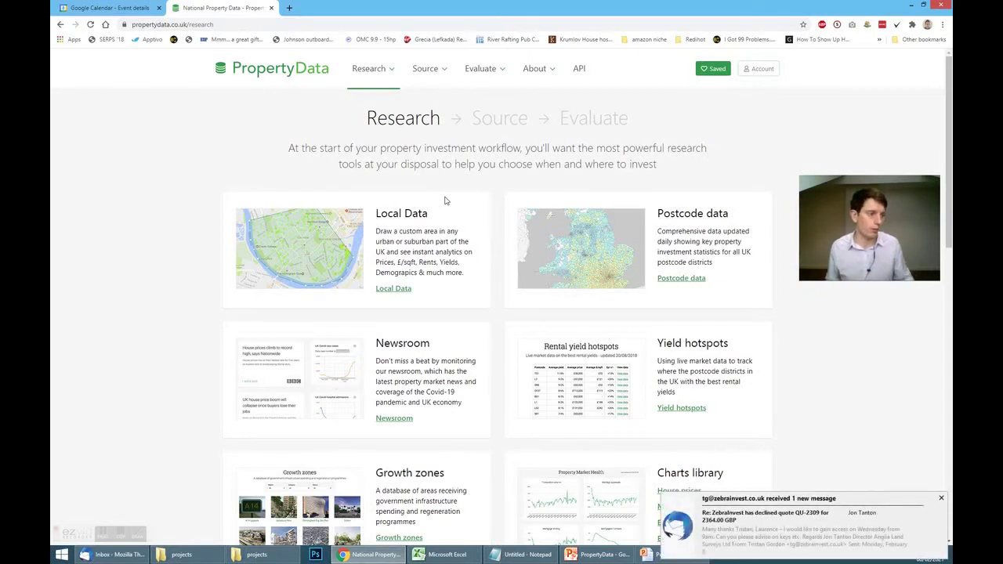
click(941, 499)
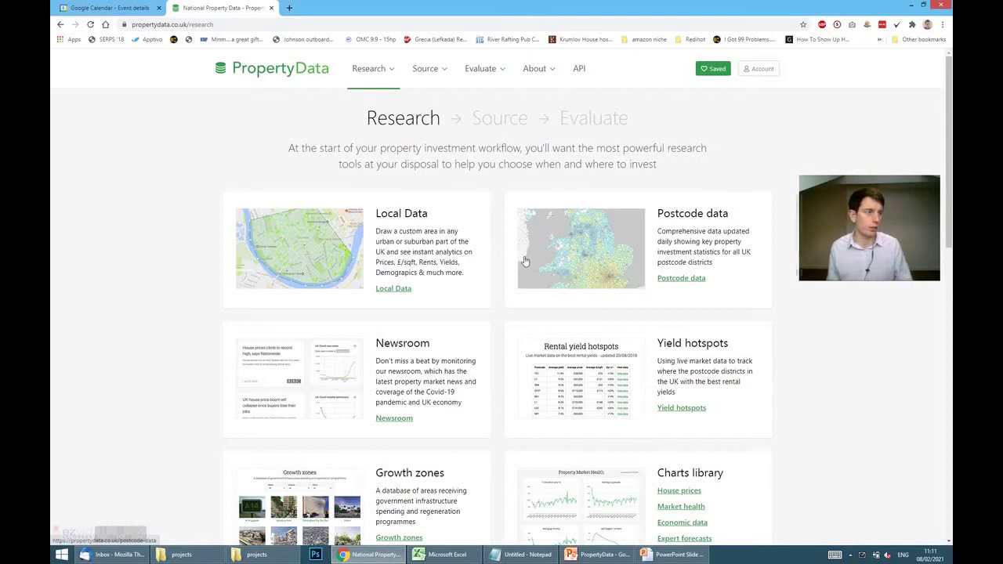
scroll(698, 199, down, 1)
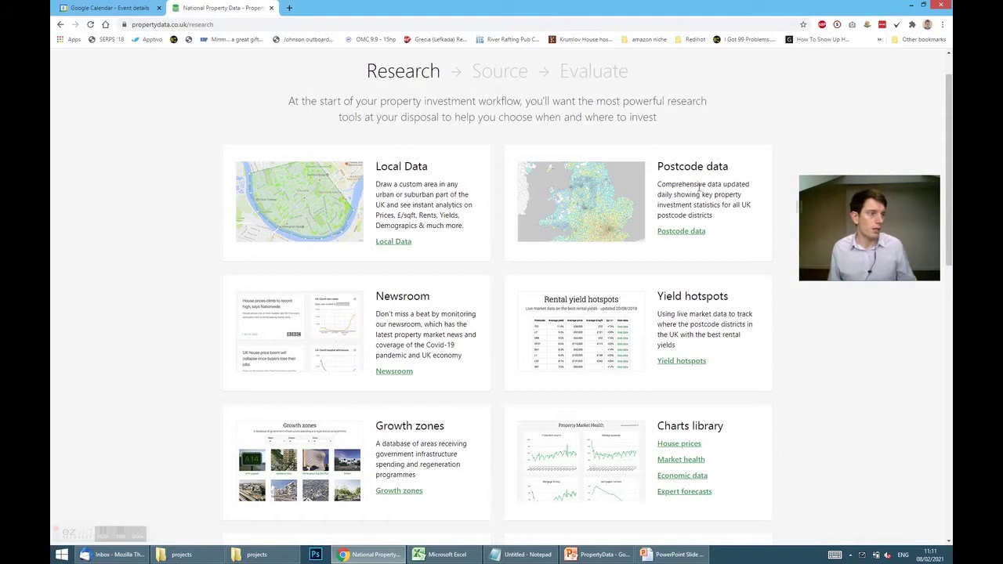
scroll(601, 332, down, 2)
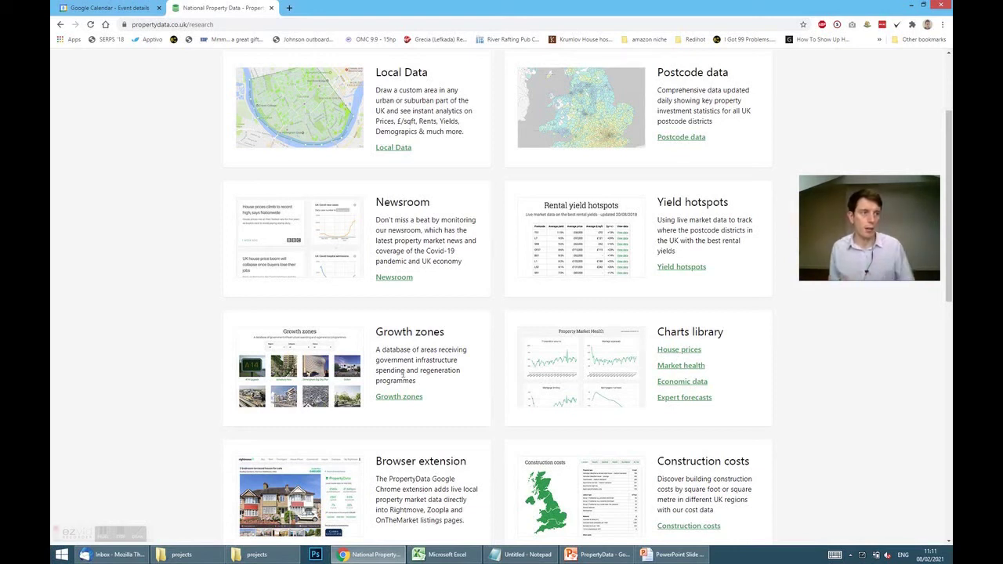
scroll(516, 281, down, 3)
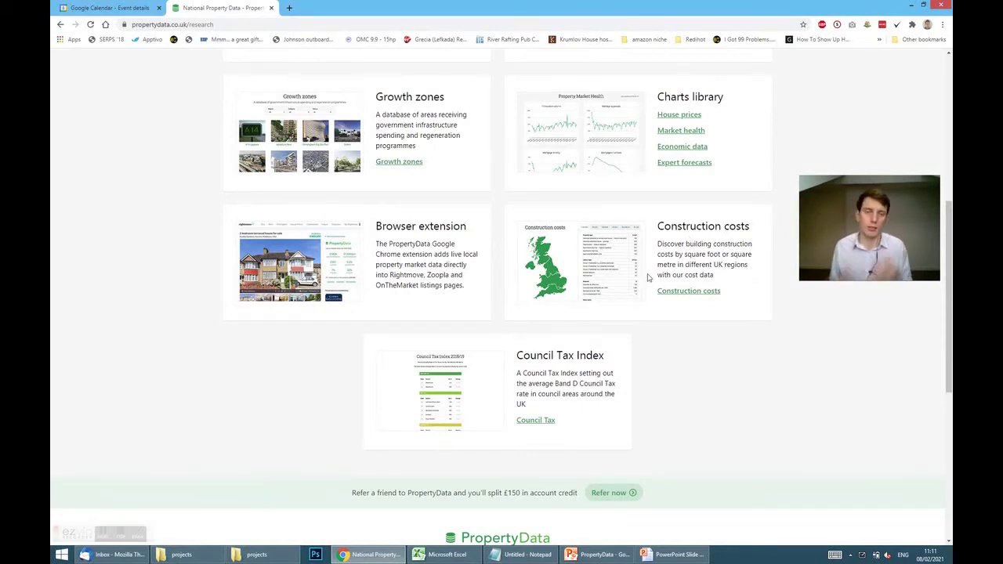
scroll(648, 277, up, 5)
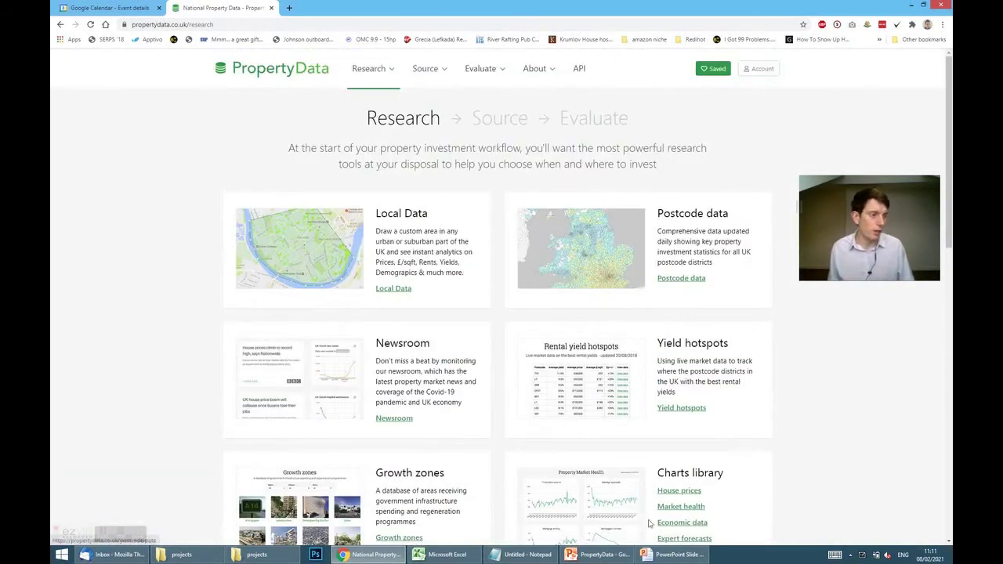
Step: Show the research points slide in the PowerPoint slideshow, return to Chrome and open the Postcode data table
click(651, 554)
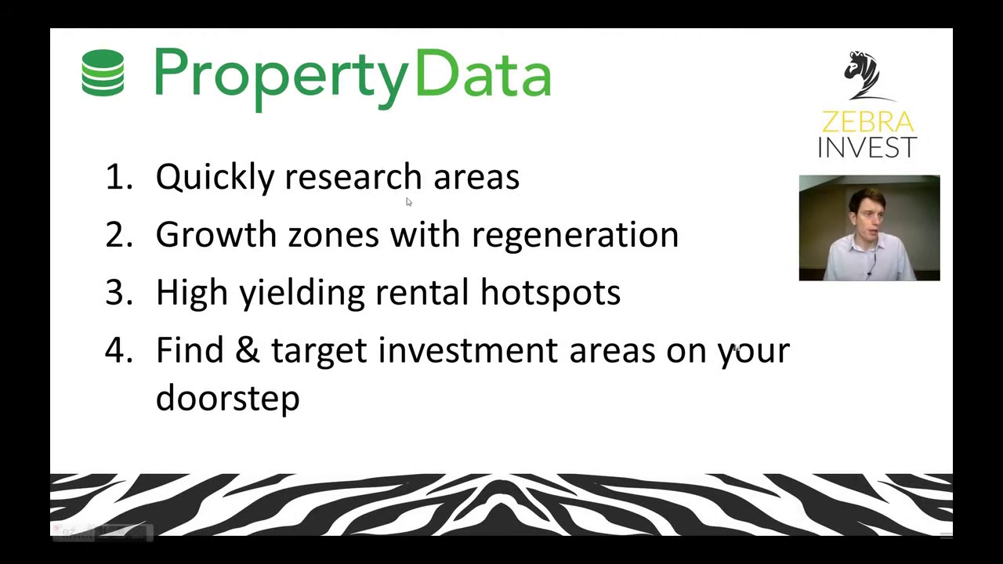
key(alt+Tab)
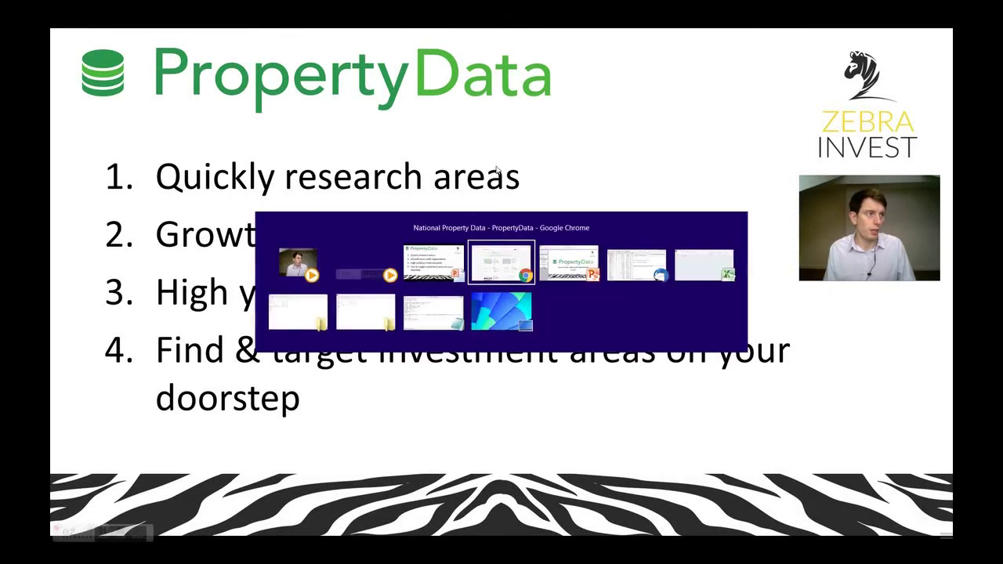
scroll(680, 186, down, 1)
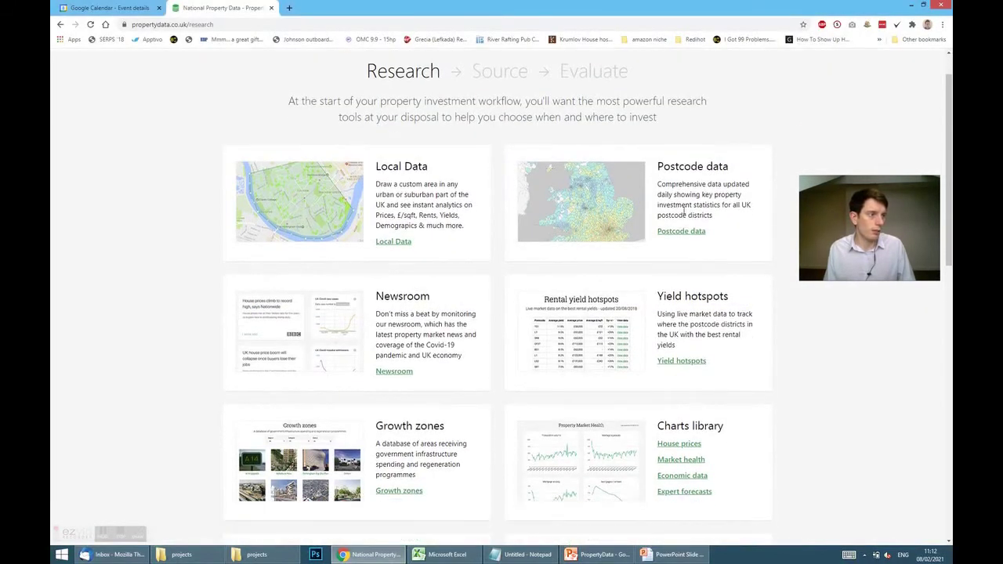
click(681, 231)
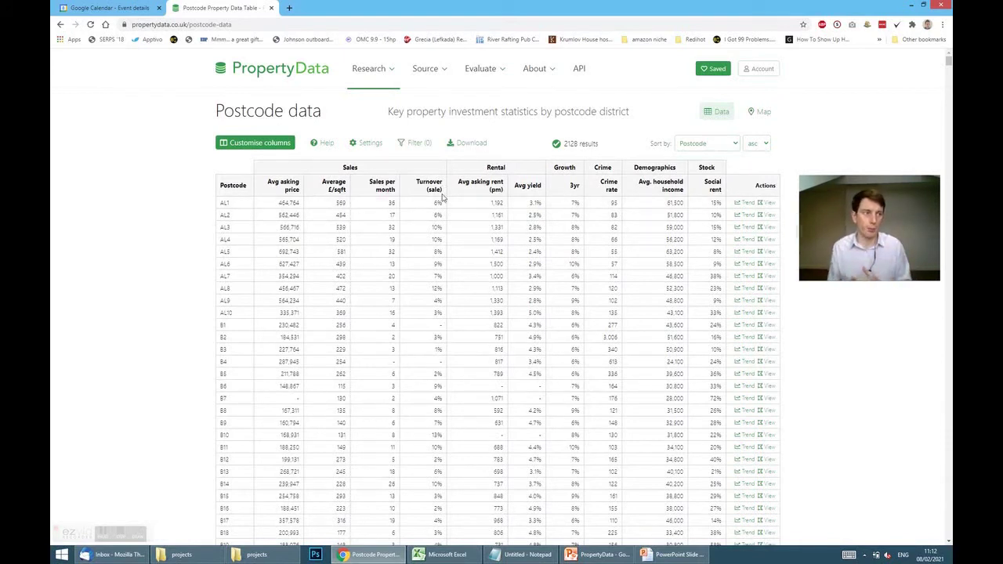
Step: Sort the postcode data by Avg yield in descending order
click(715, 149)
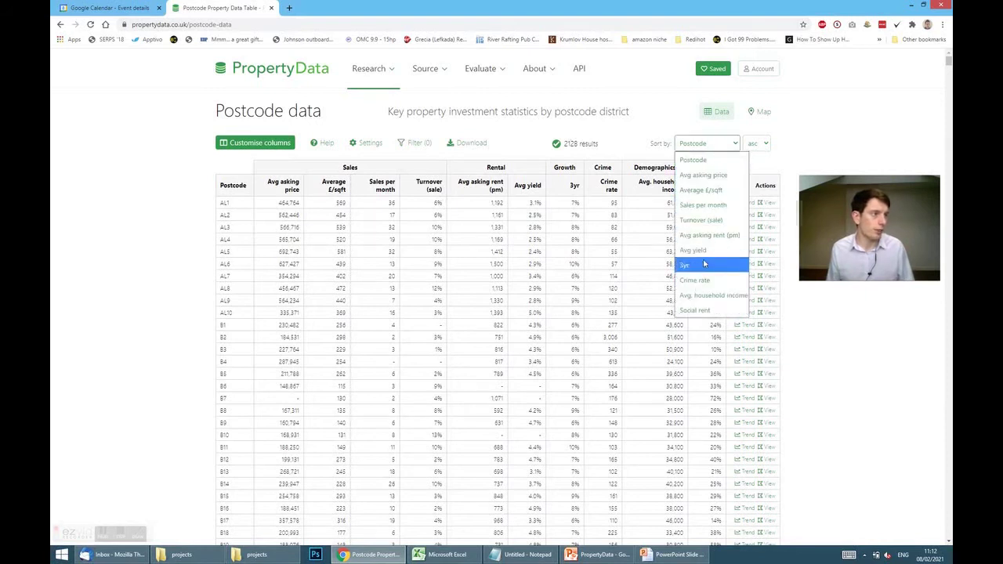
click(706, 251)
click(757, 143)
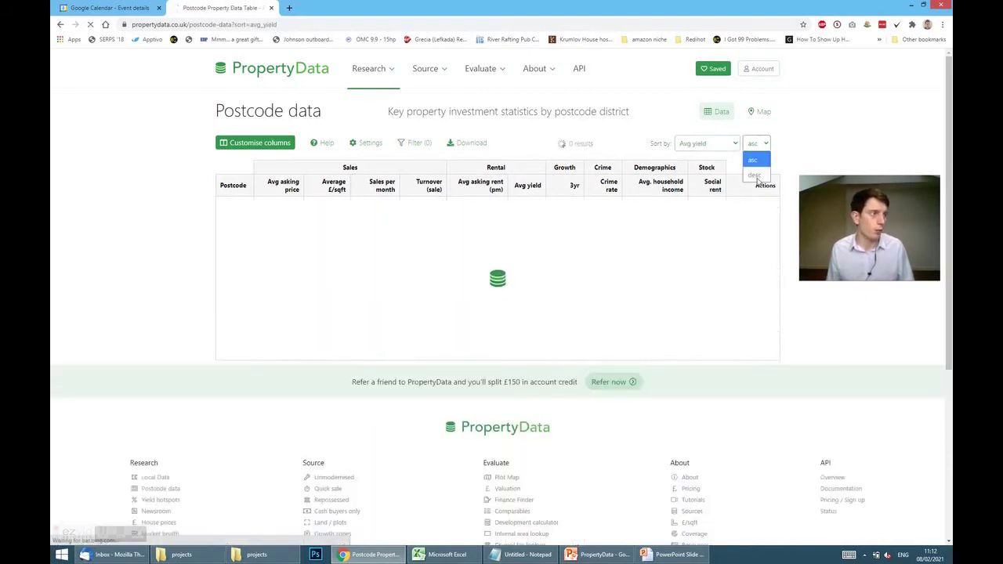
click(787, 122)
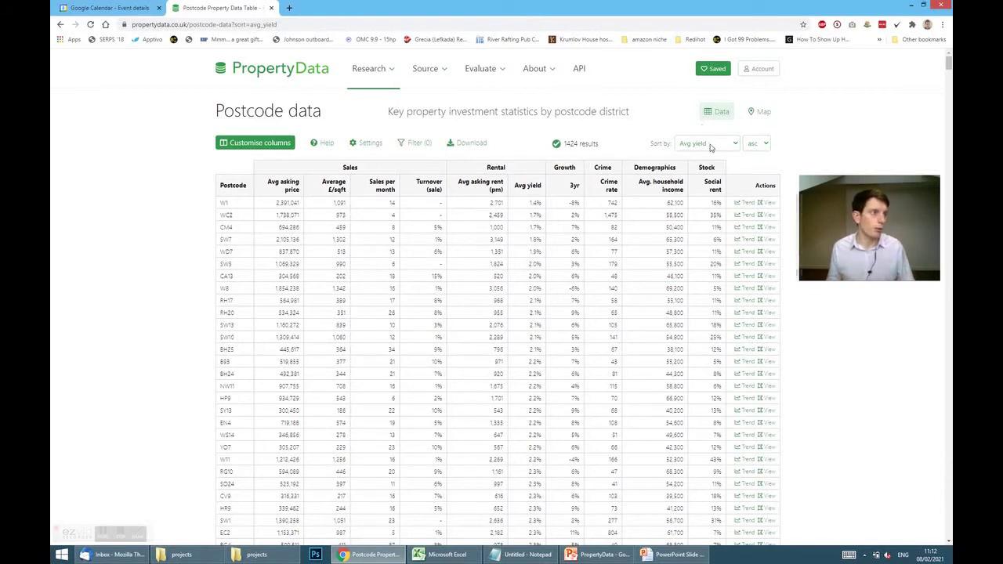
click(760, 143)
click(755, 174)
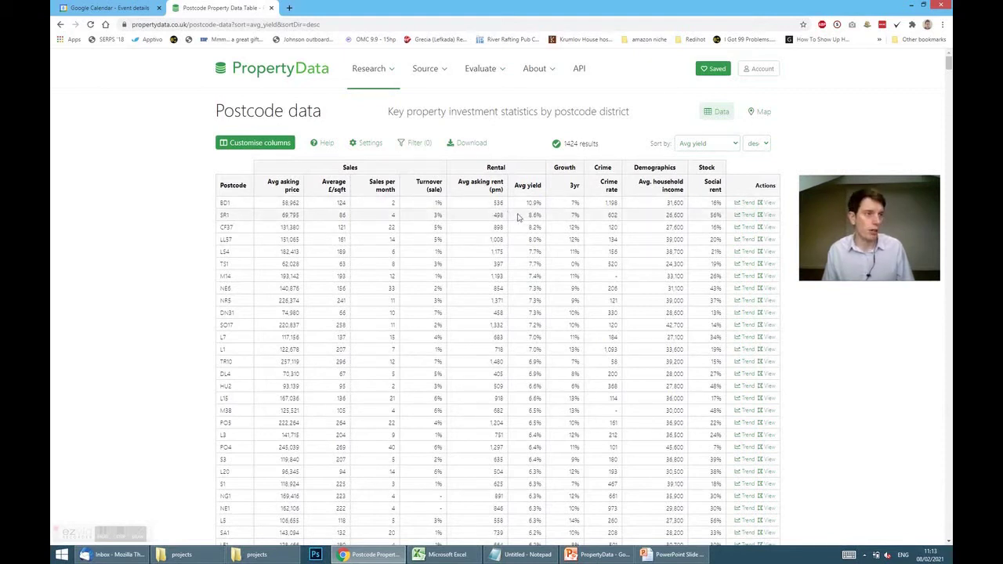
Step: Review the SR1 trend charts for Average Price, Average £/sqft, Average Rent and Sales Per Month
click(747, 215)
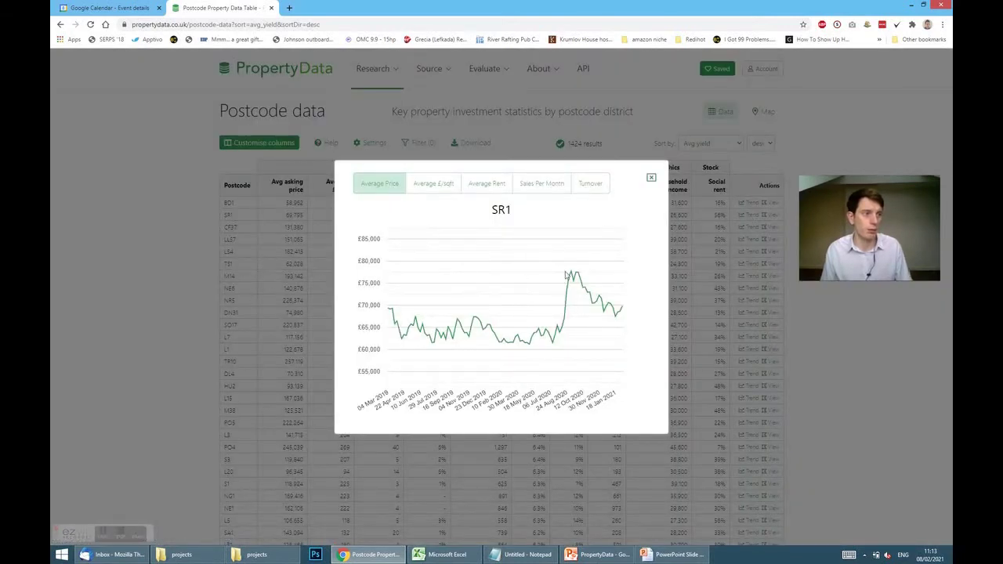
mouse_move(397, 321)
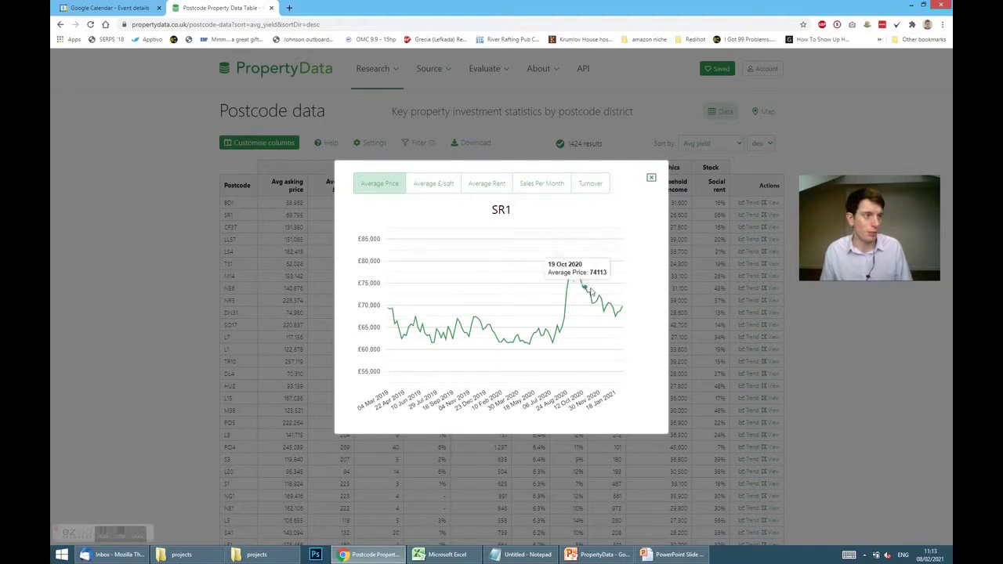
click(442, 190)
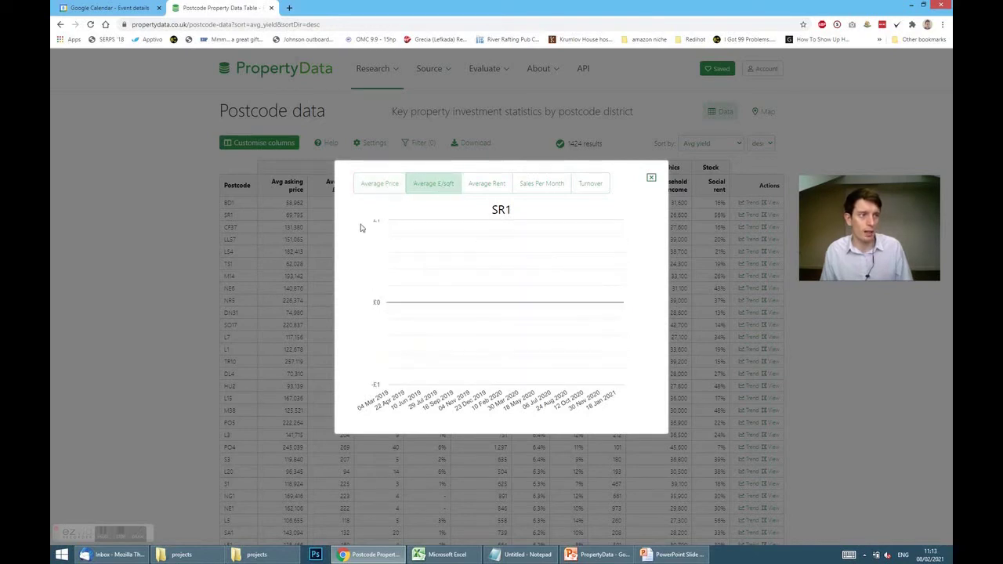
click(492, 188)
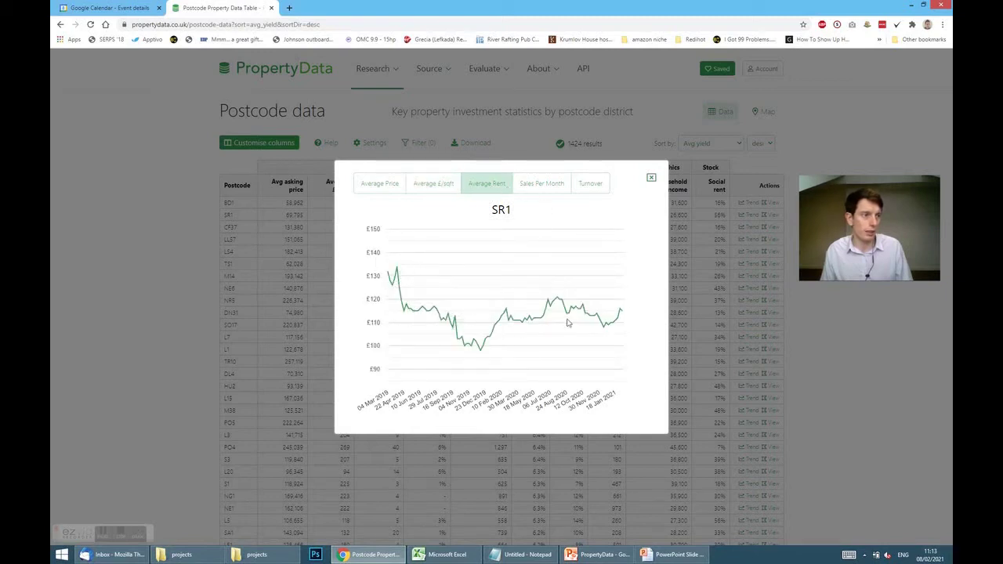
click(540, 186)
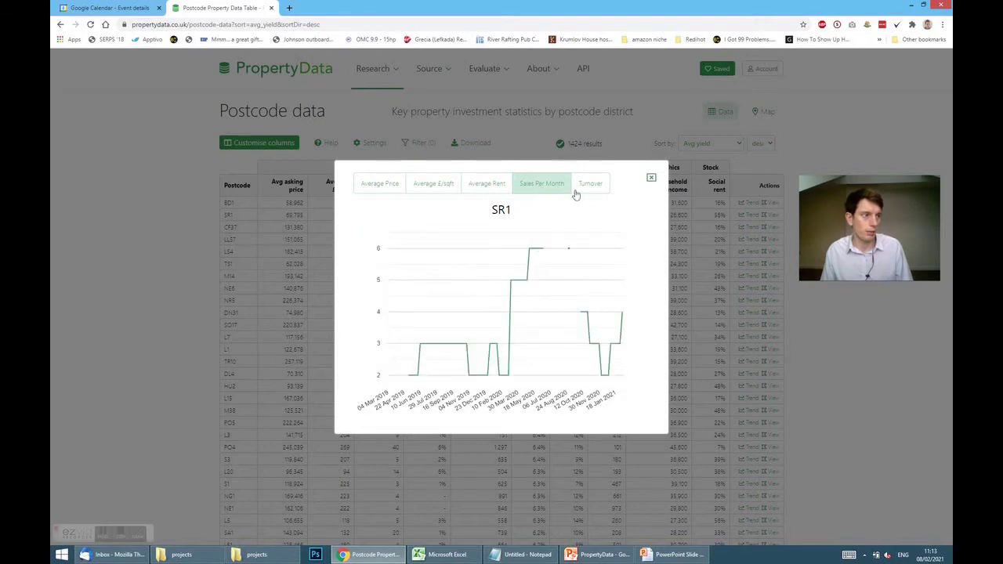
click(653, 180)
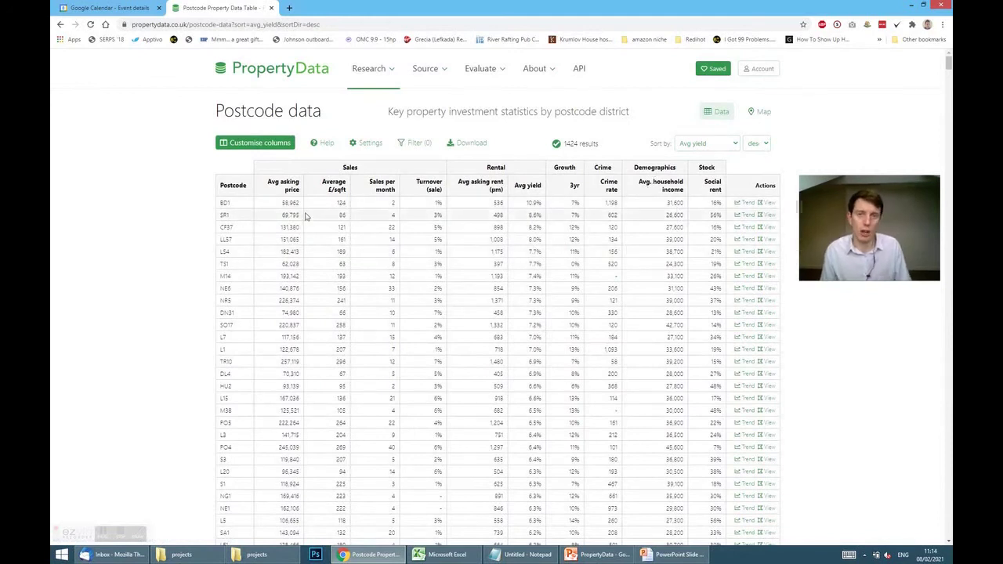
Step: Expand the SR1 district's data area twice on the map and generate its data, running the search despite the small area
click(764, 219)
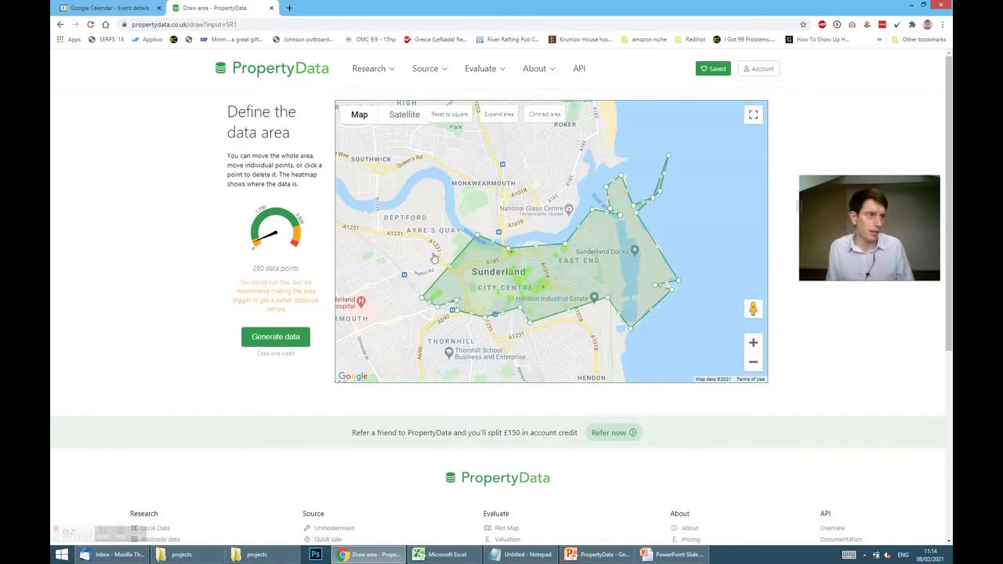
drag(532, 359, 595, 325)
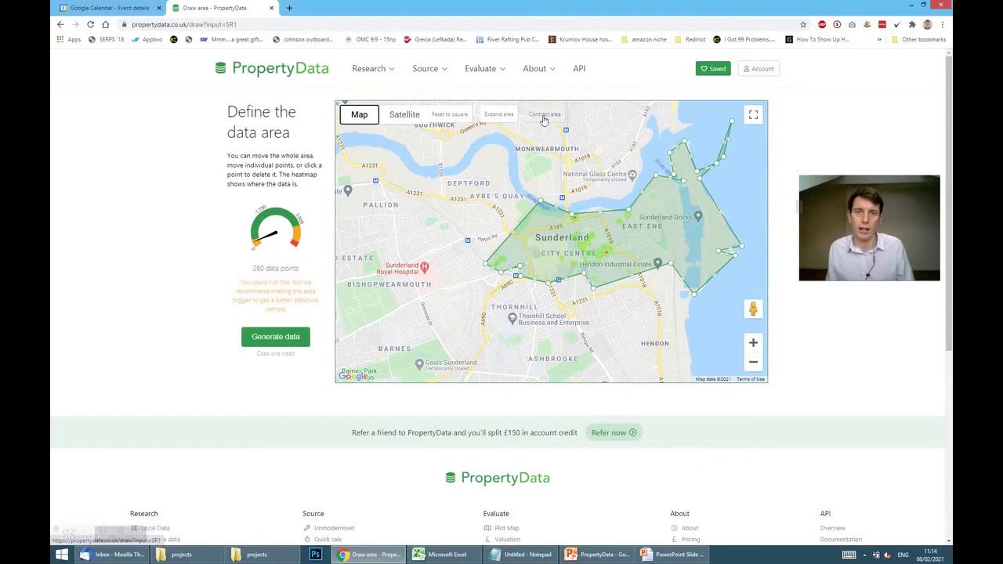
click(496, 116)
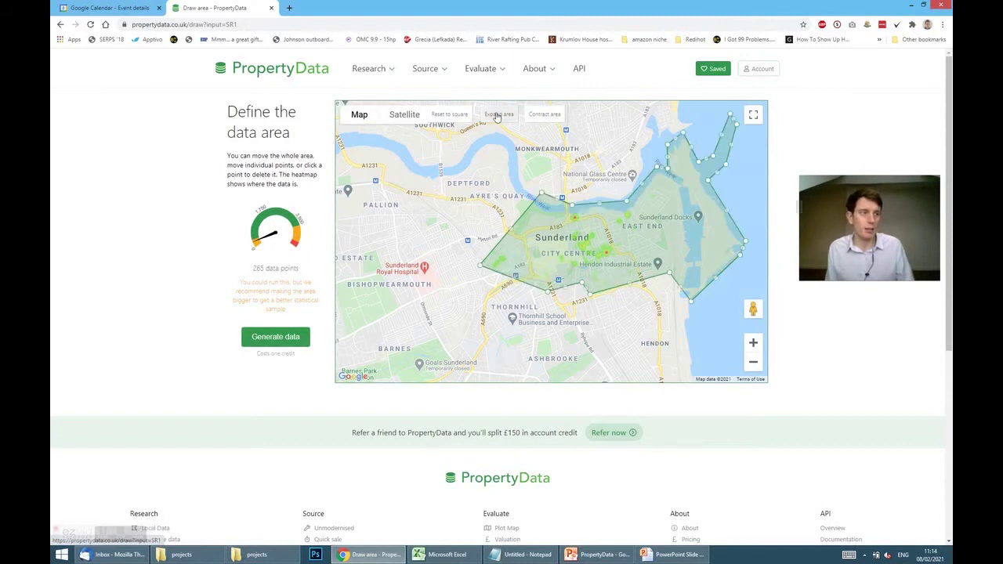
click(496, 115)
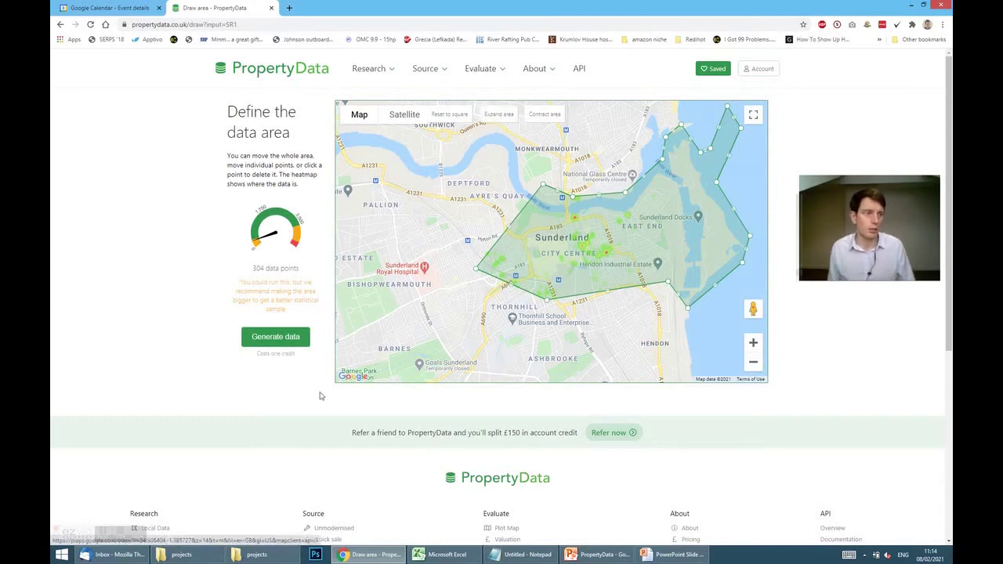
click(293, 343)
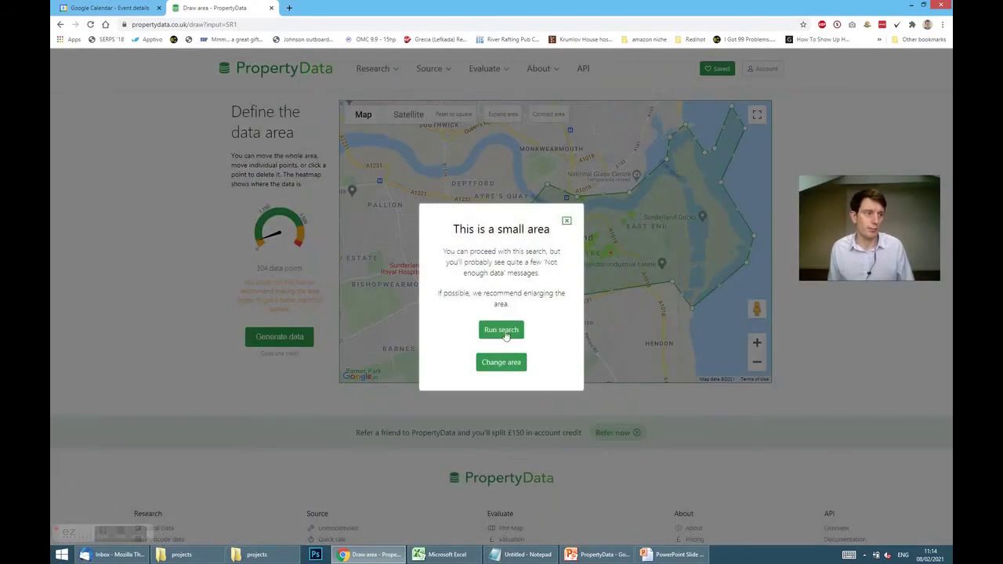
click(505, 333)
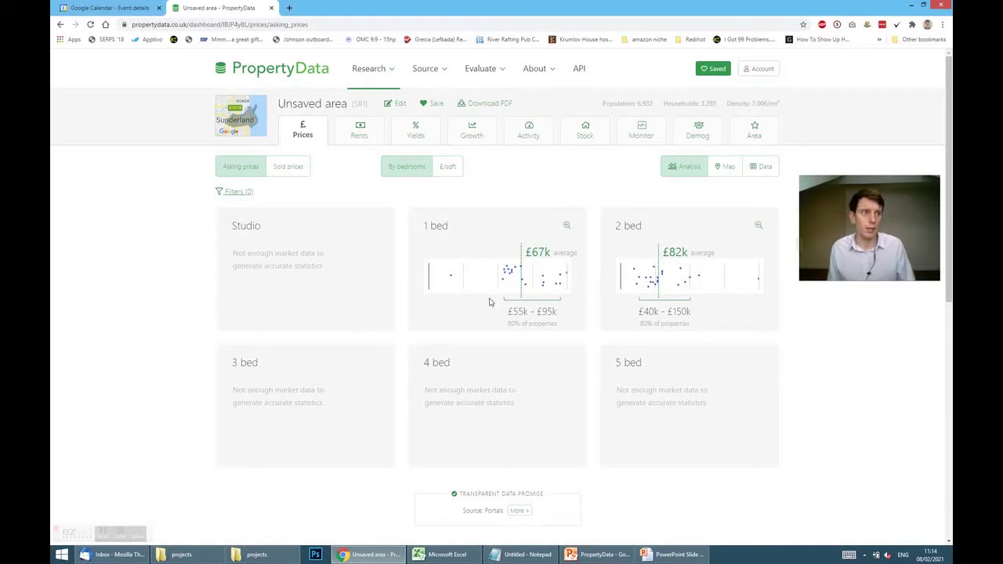
Step: Inspect the lowest-priced 1 bed listing in the asking-price chart, and examine the SR1 asking prices as a data table
click(452, 280)
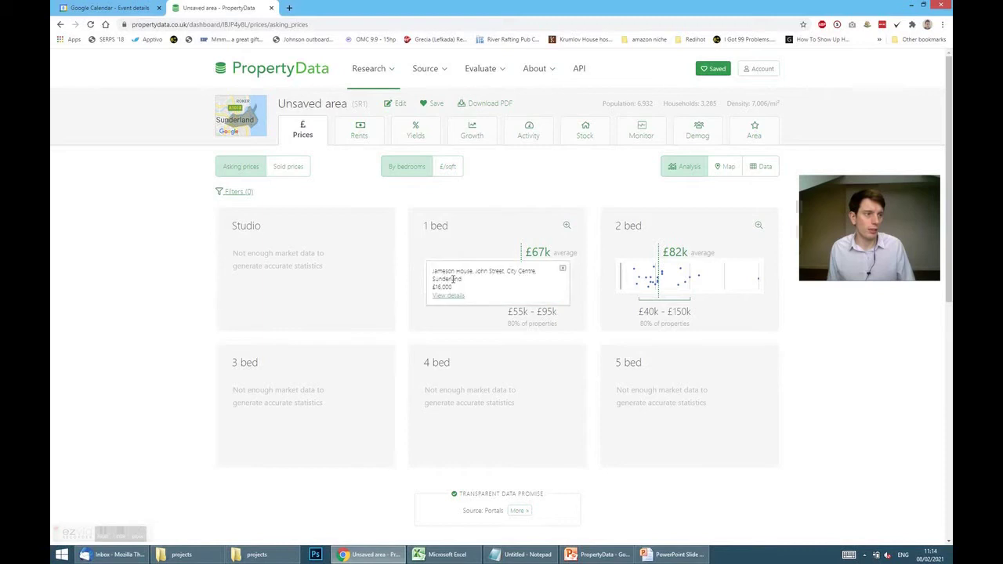
click(563, 268)
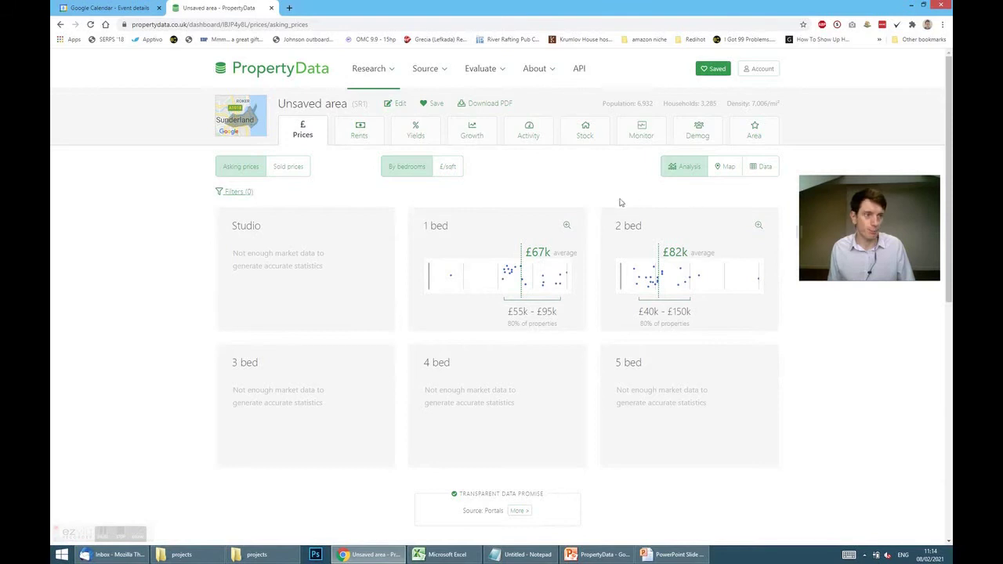
click(758, 168)
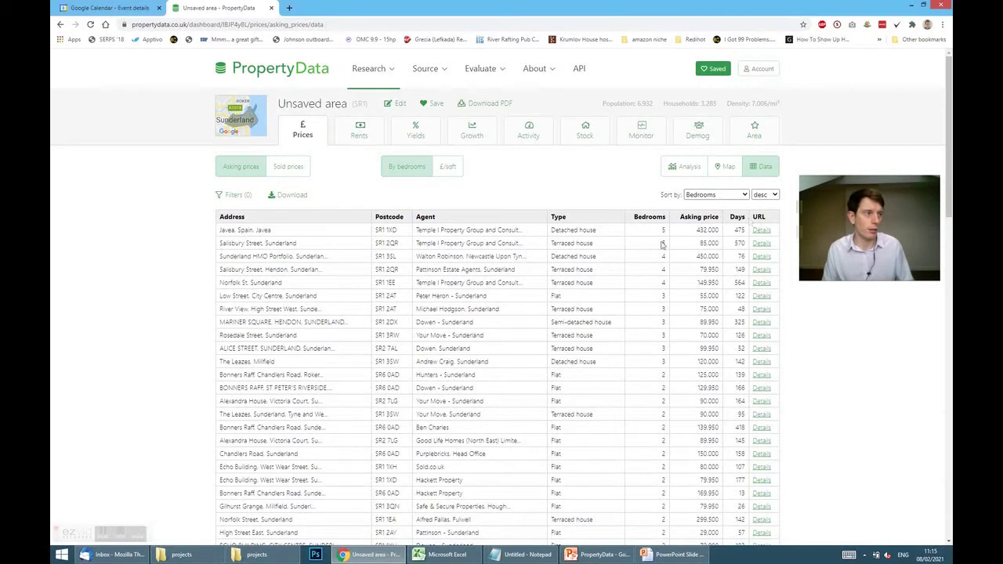
scroll(524, 342, down, 3)
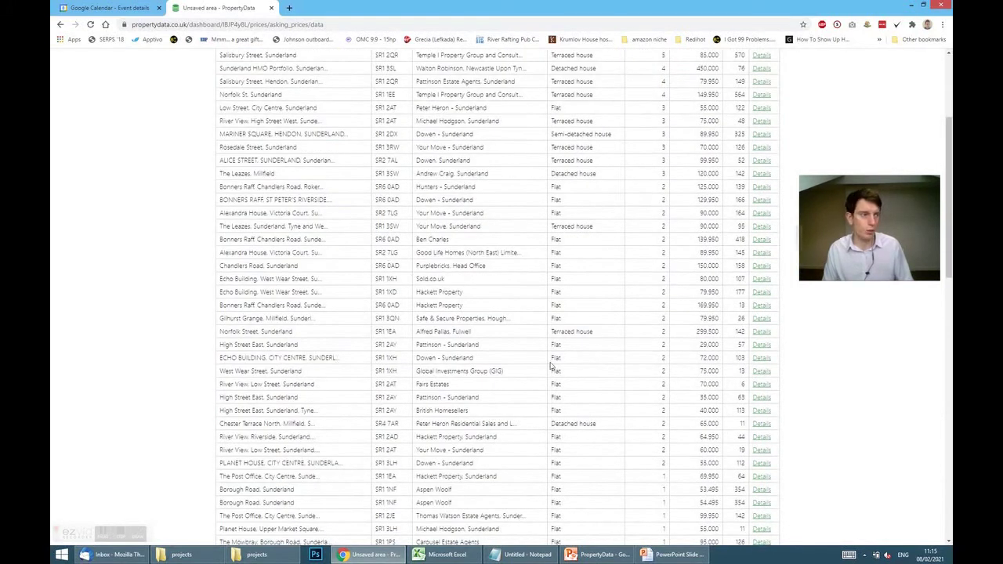
Step: Review the SR1 long let (AST) rents, examining the individual rental listings as a data table
scroll(663, 388, up, 3)
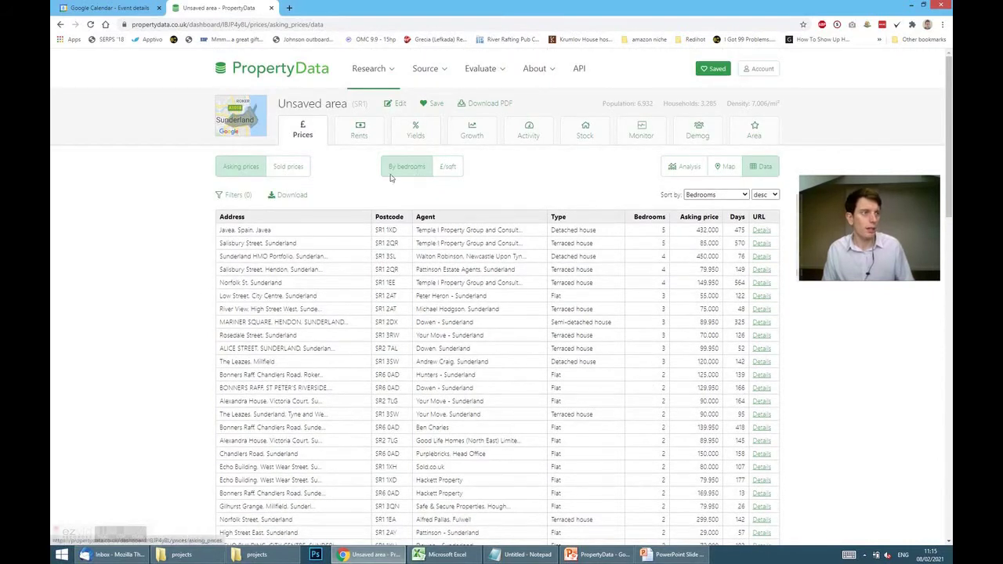
click(373, 137)
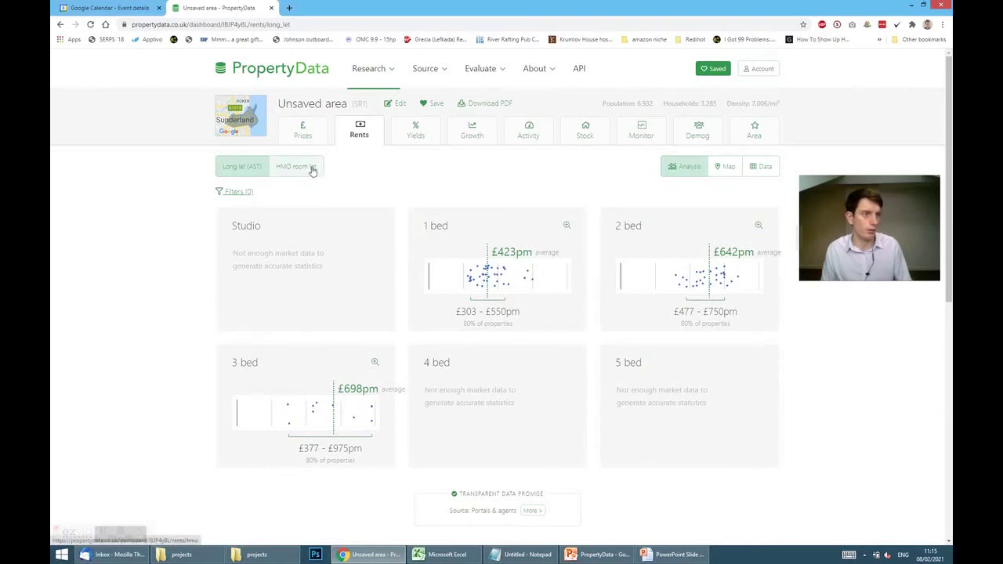
click(751, 171)
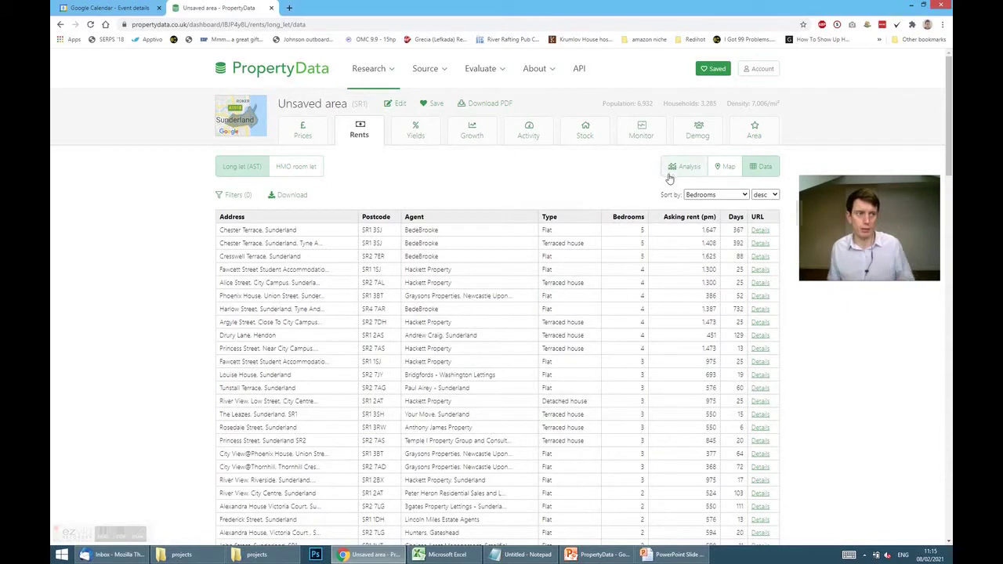
scroll(549, 251, down, 3)
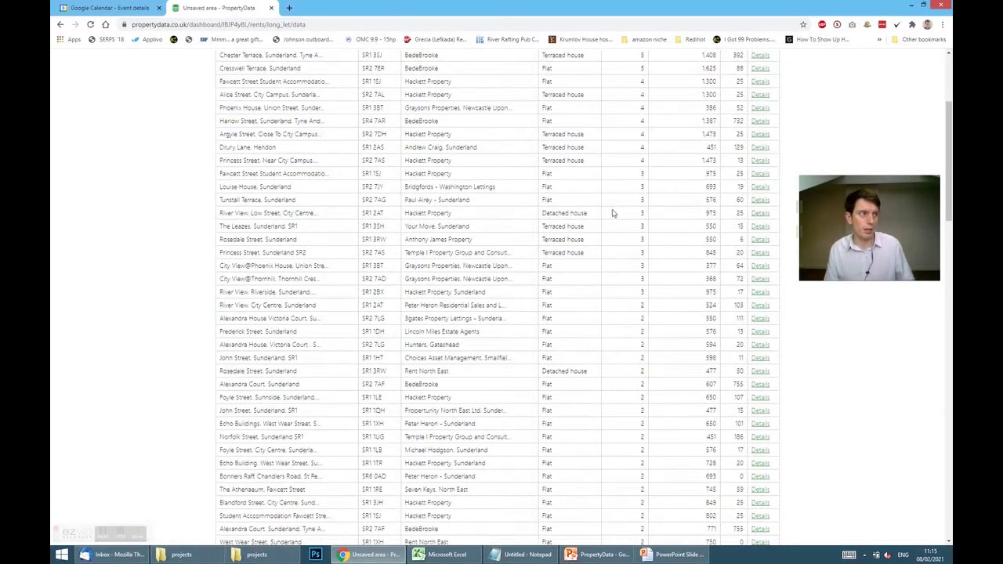
scroll(658, 204, up, 1)
drag(269, 149, 604, 159)
click(608, 161)
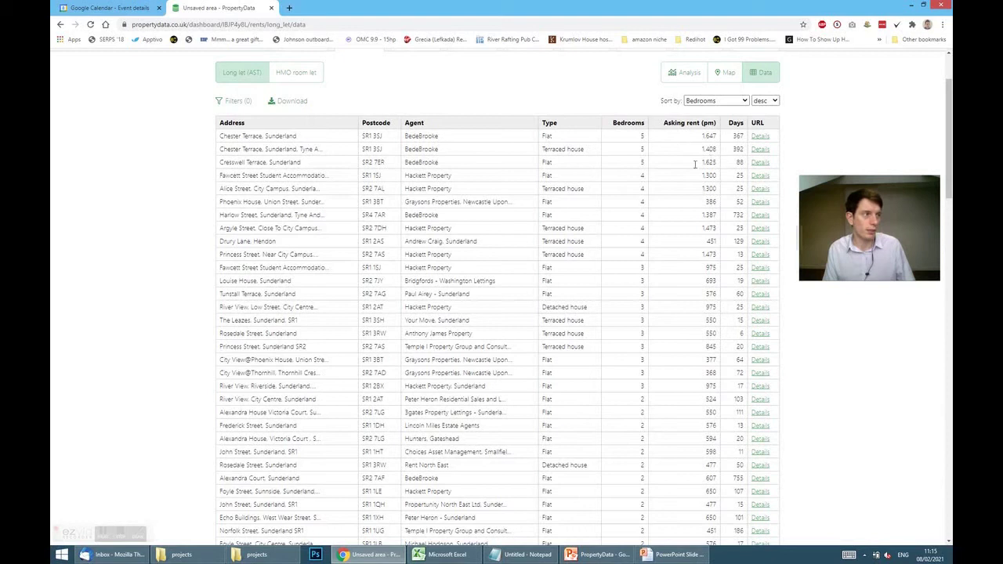
scroll(471, 281, down, 3)
scroll(439, 286, up, 5)
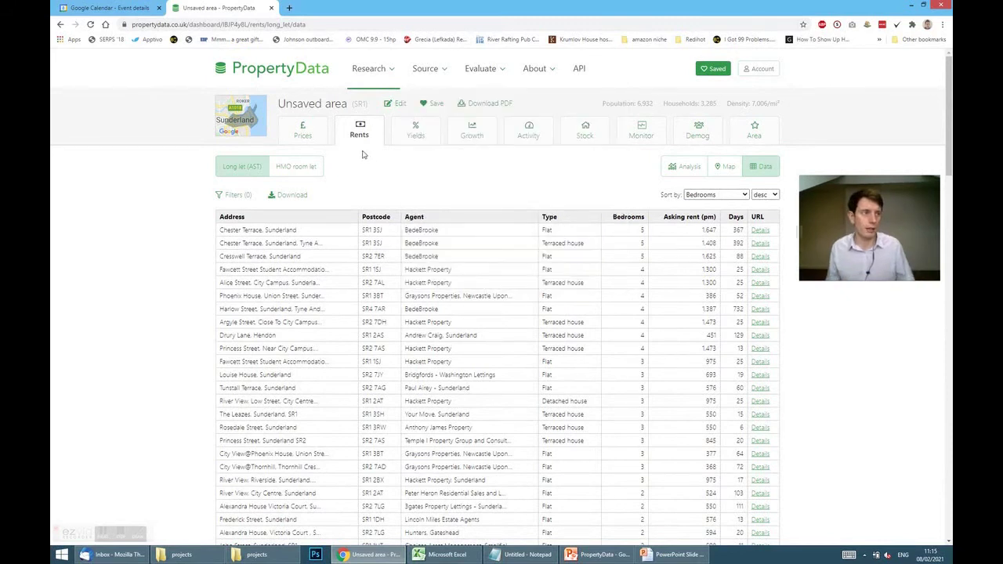
Step: Examine the SR1 typical yields by bedroom count for both long let (AST) and HMO room let
click(409, 130)
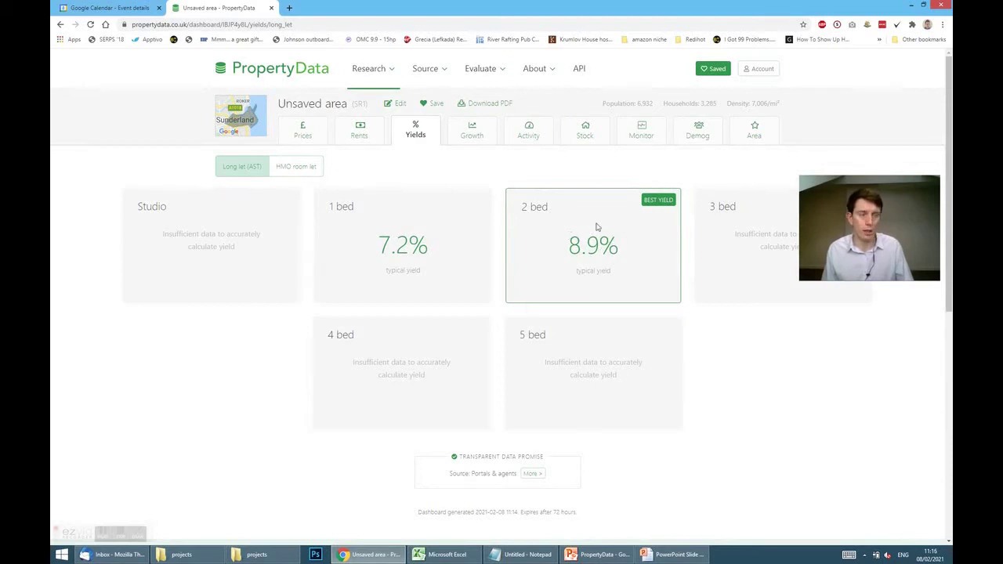
click(290, 168)
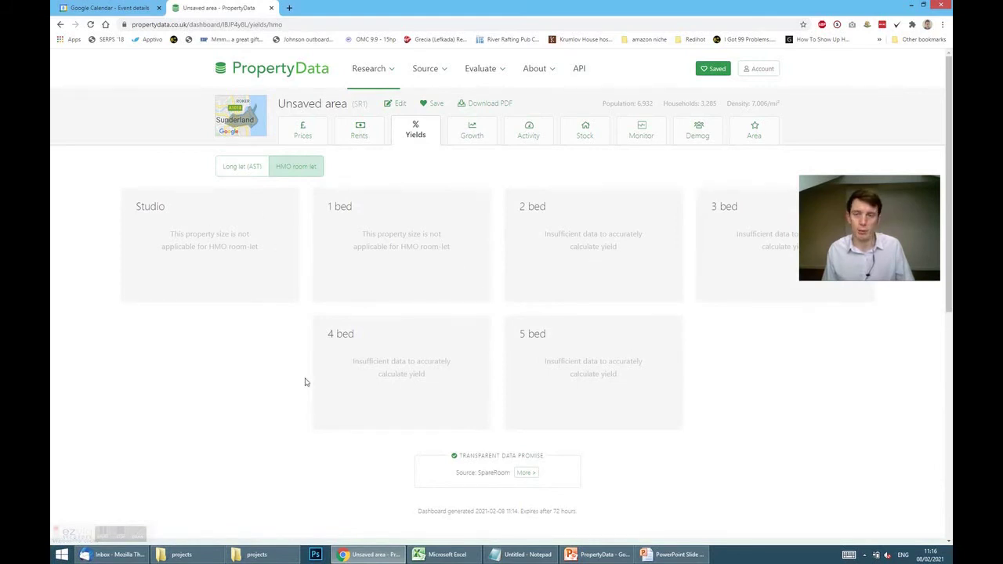
Step: Review the SR1 5-year price growth and the sales market activity
click(474, 131)
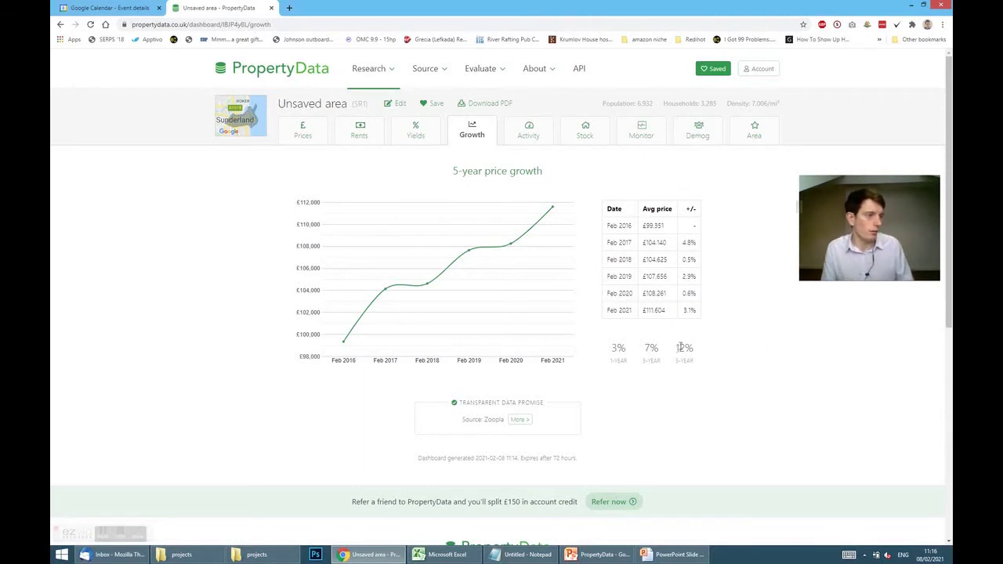
drag(681, 361, 675, 362)
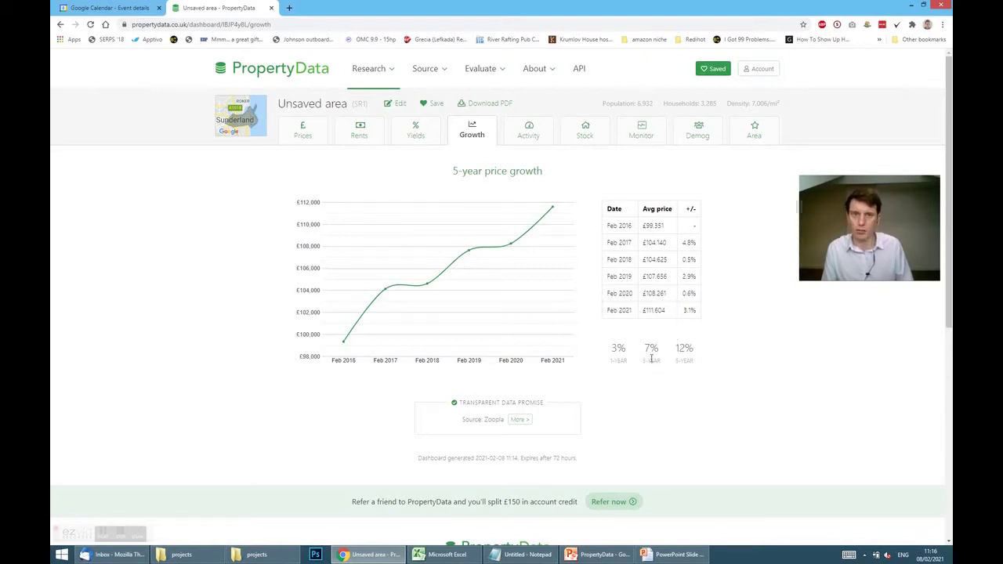
click(529, 132)
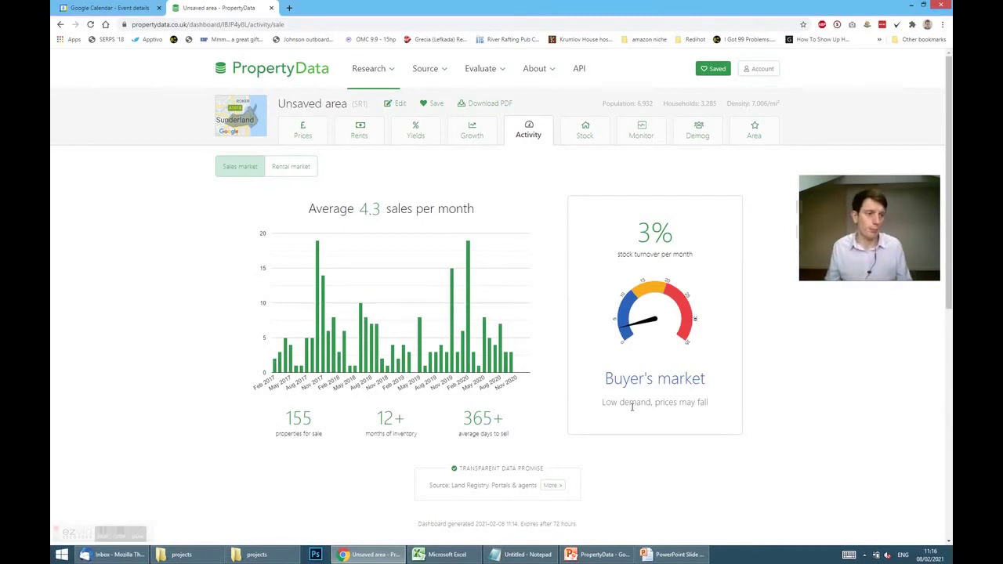
Step: Glance at the PowerPoint slide outline, return to PropertyData in Chrome and open the Growth zones database
click(675, 555)
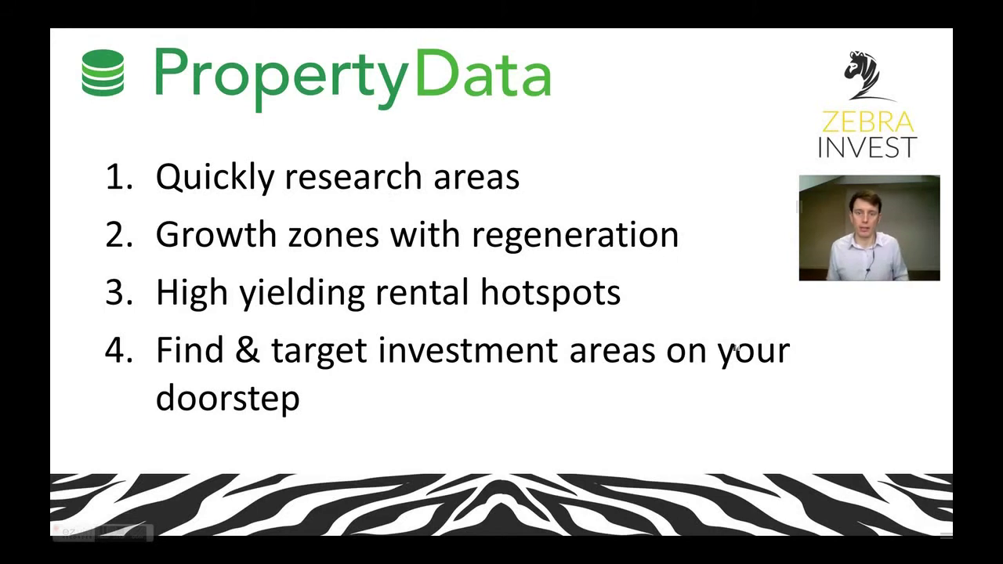
key(alt+Tab)
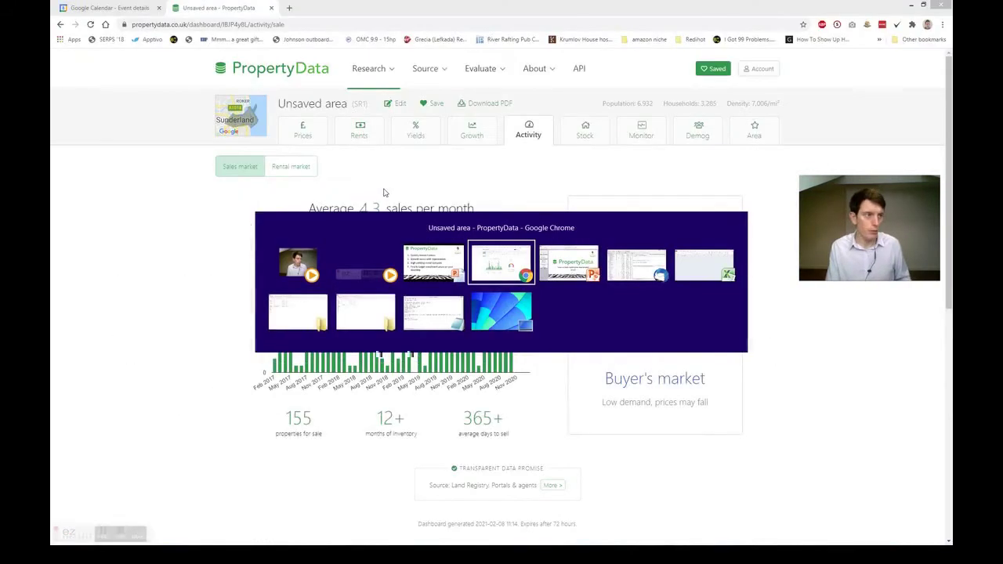
click(377, 70)
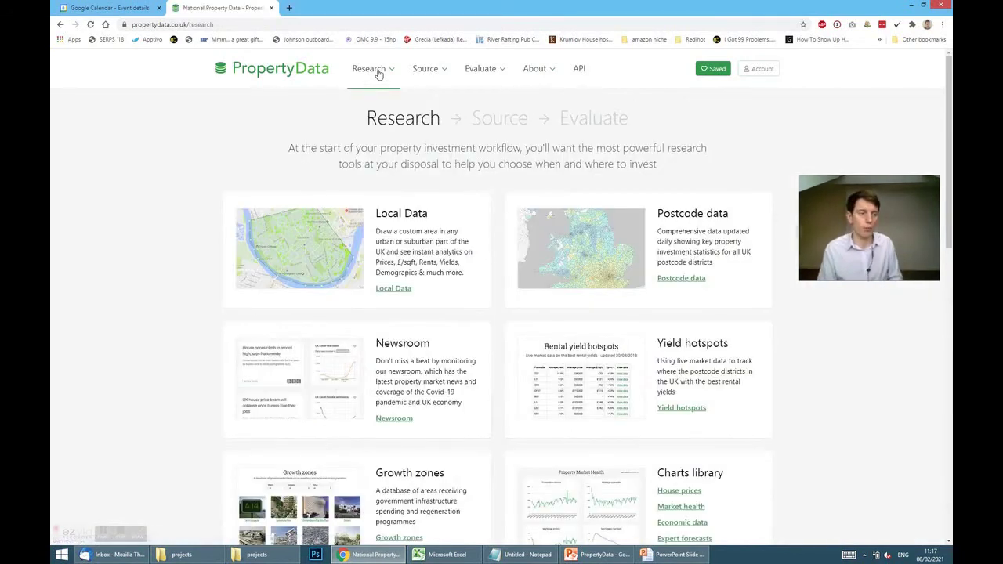
scroll(384, 313, down, 2)
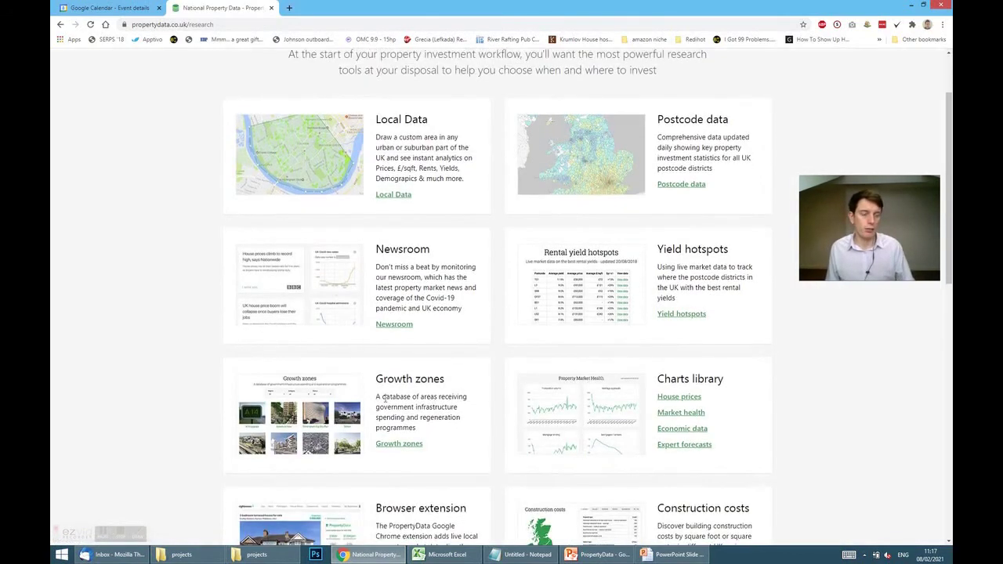
click(402, 445)
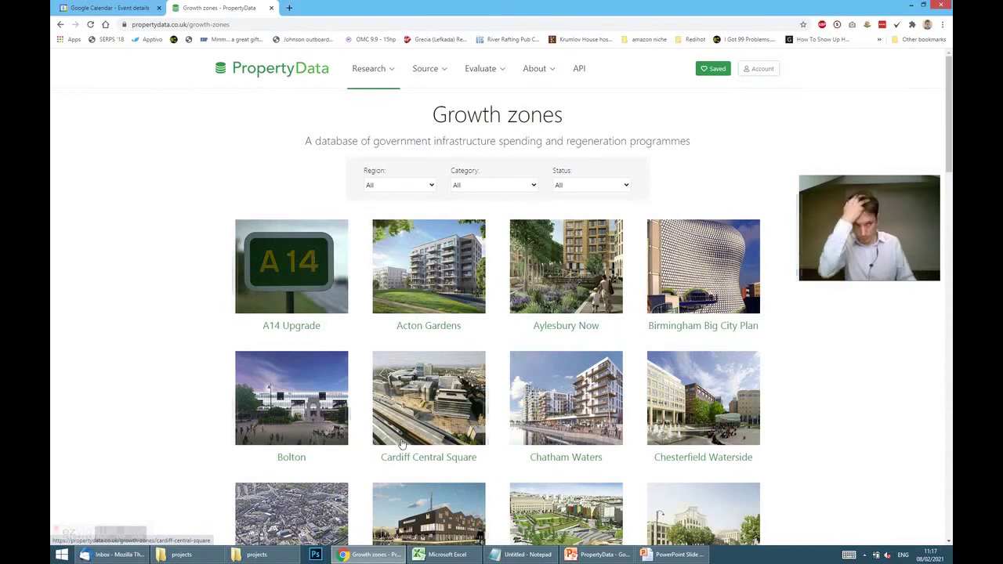
Step: Filter the growth zones to the East of England region
click(414, 188)
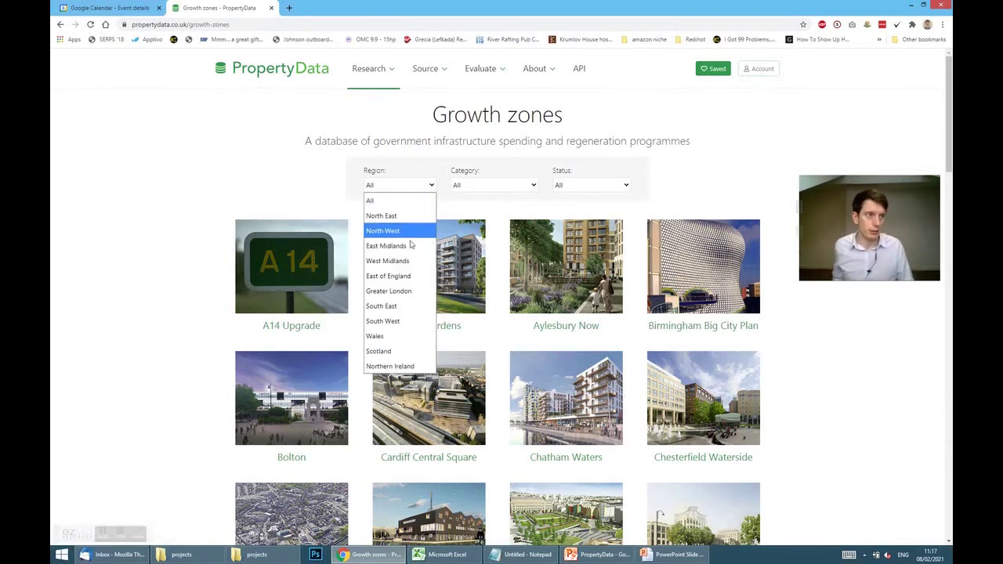
click(409, 278)
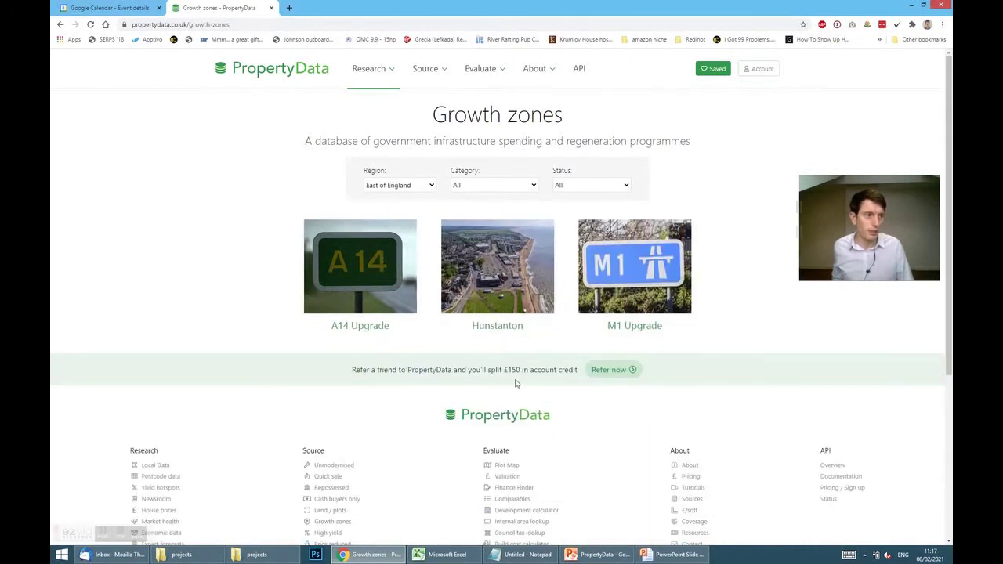
scroll(490, 254, down, 1)
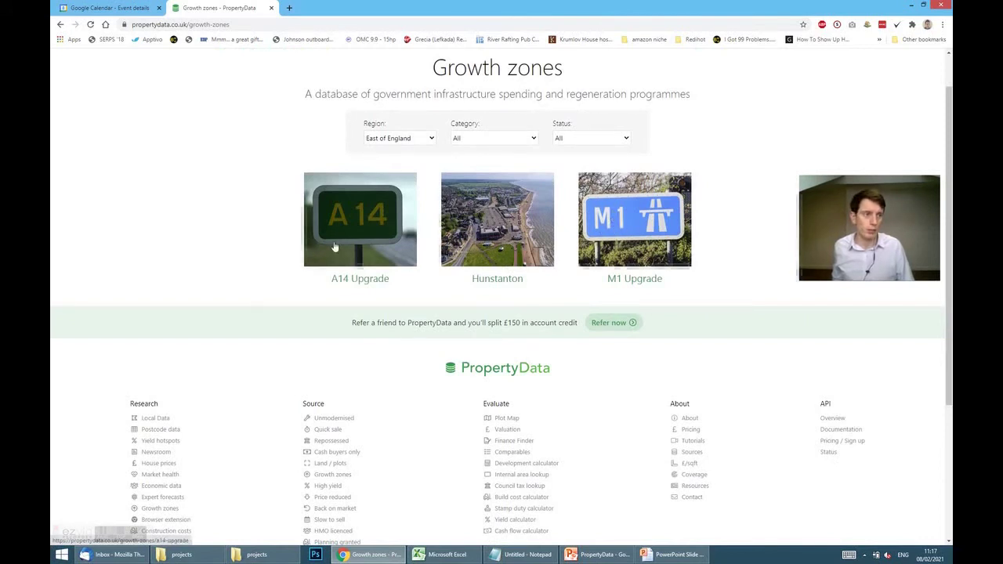
Step: Open the Hunstanton growth zone in a new tab and read its regeneration details and timeline
right_click(497, 218)
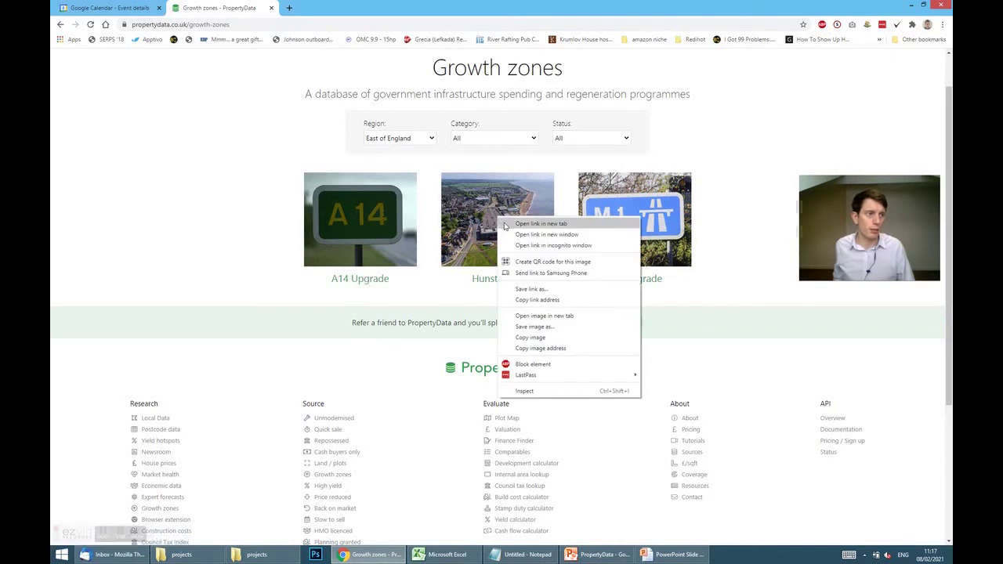
click(506, 224)
click(343, 6)
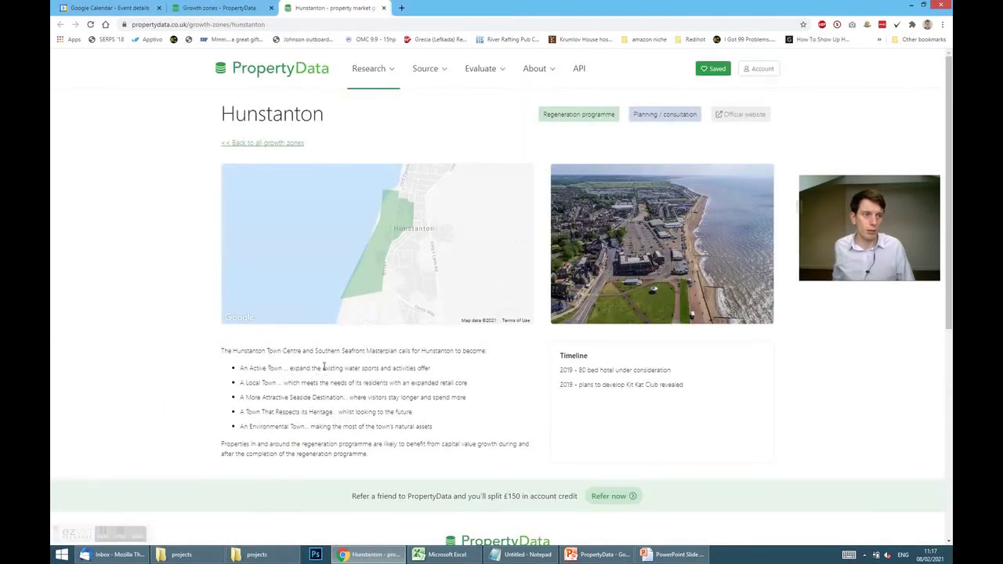
scroll(269, 365, down, 1)
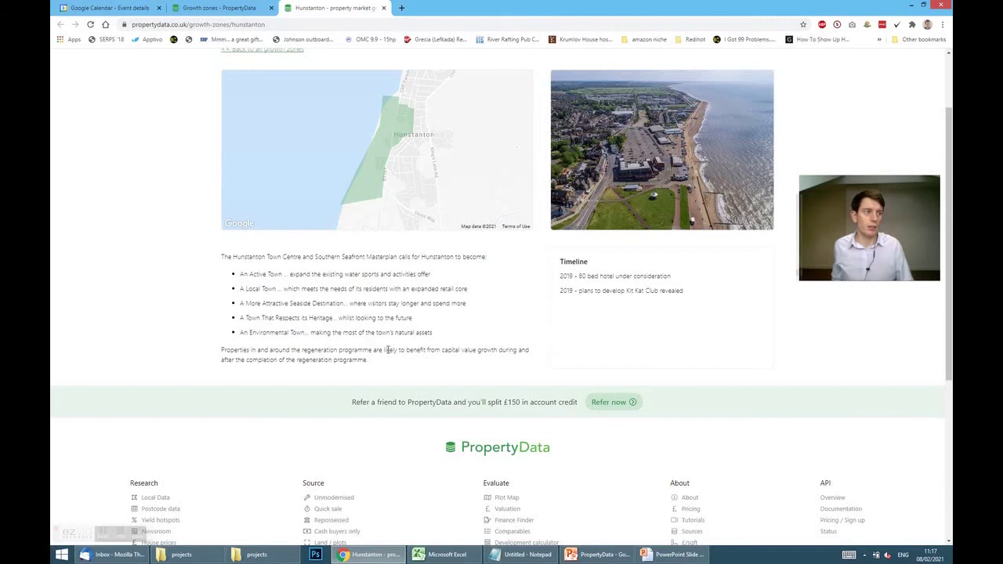
scroll(607, 333, up, 1)
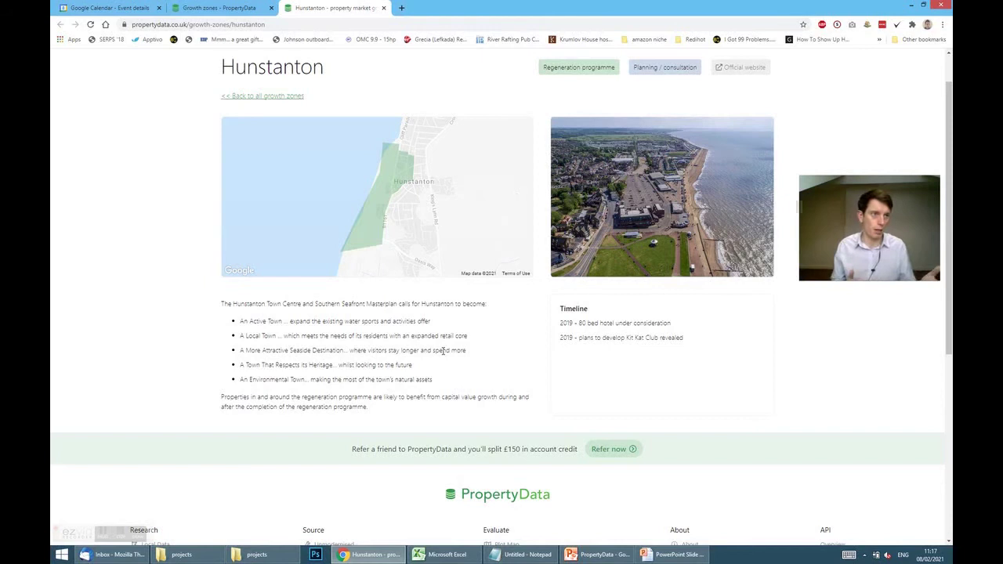
Step: Return to the full growth zones list and filter it by region, first Wales and finally Greater London
click(294, 98)
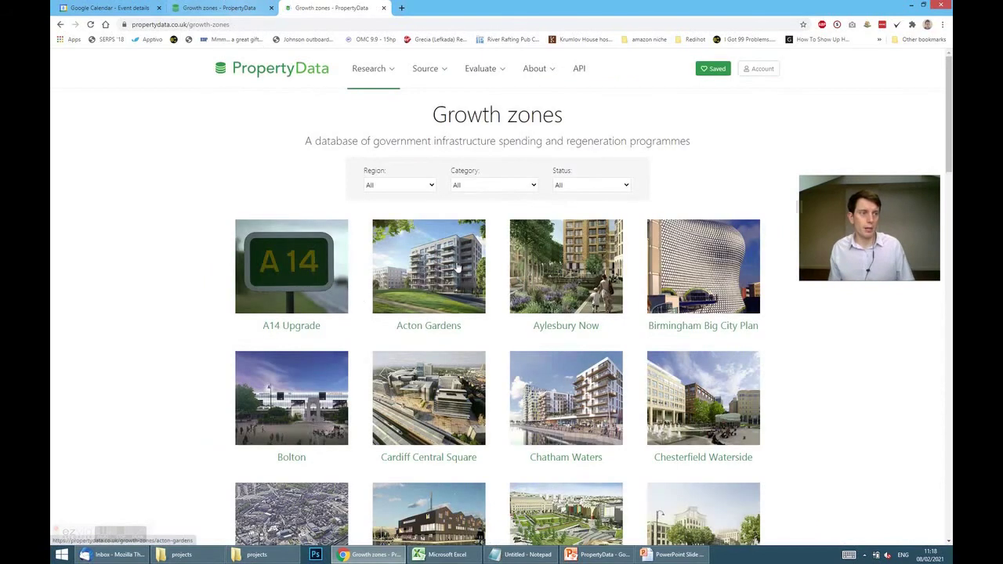
click(430, 187)
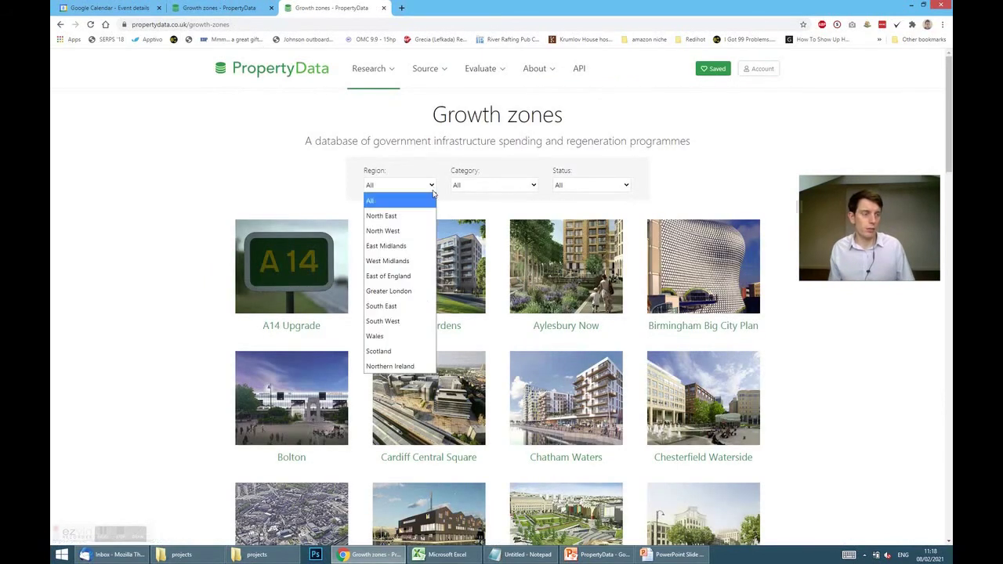
click(408, 337)
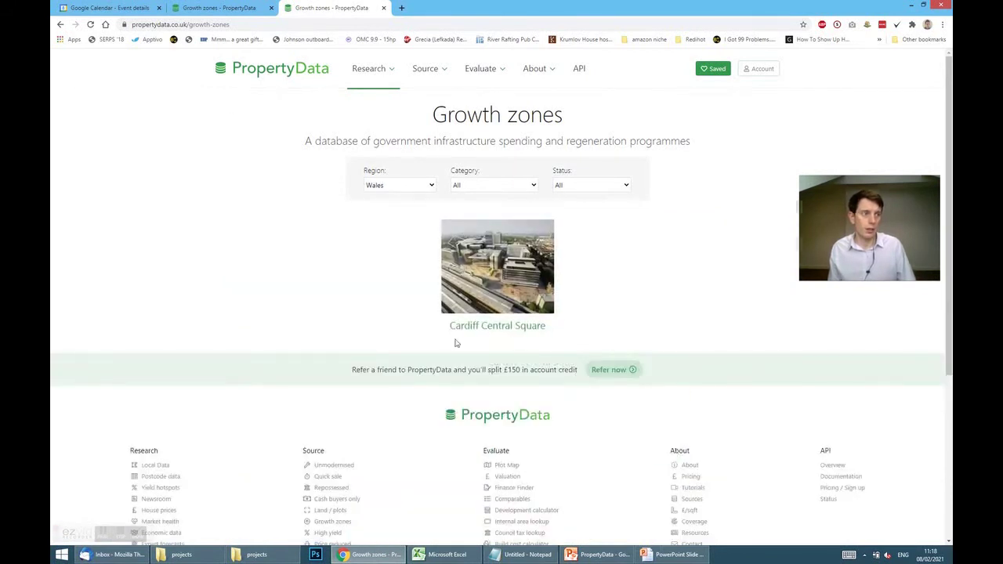
click(419, 188)
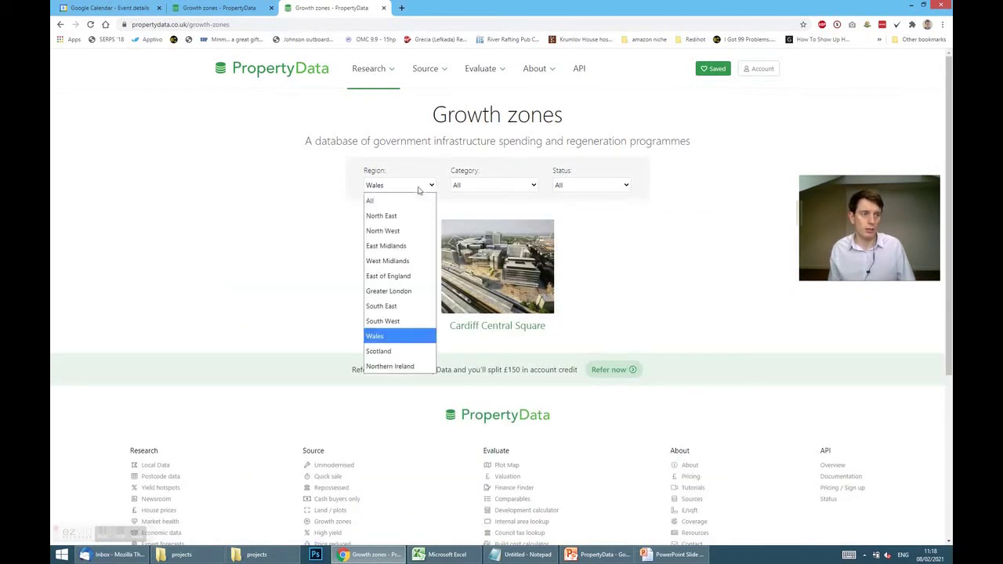
click(414, 290)
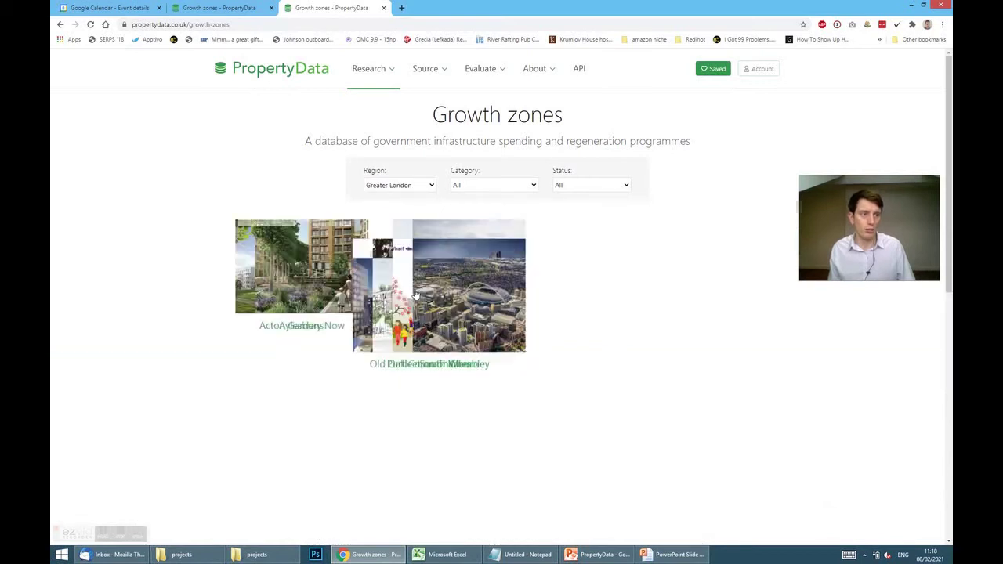
scroll(363, 340, down, 1)
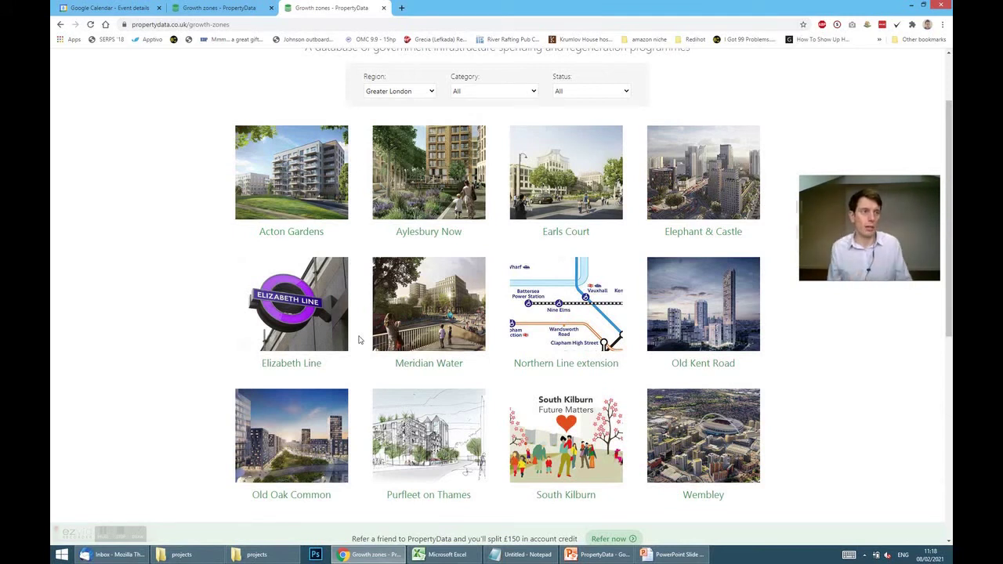
Step: Open the Aylesbury Now growth zone and read its regeneration plan and timeline
click(430, 174)
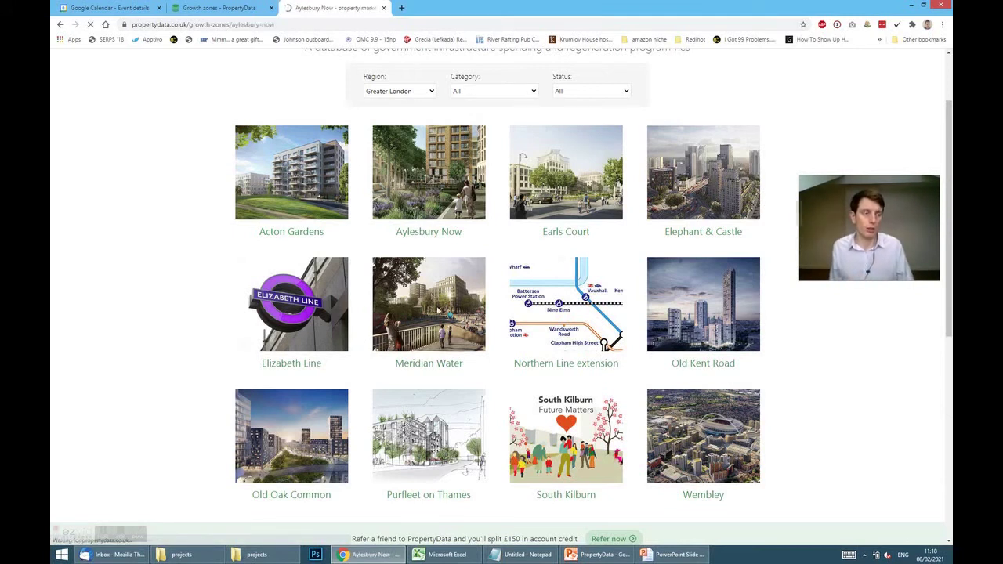
scroll(502, 345, down, 1)
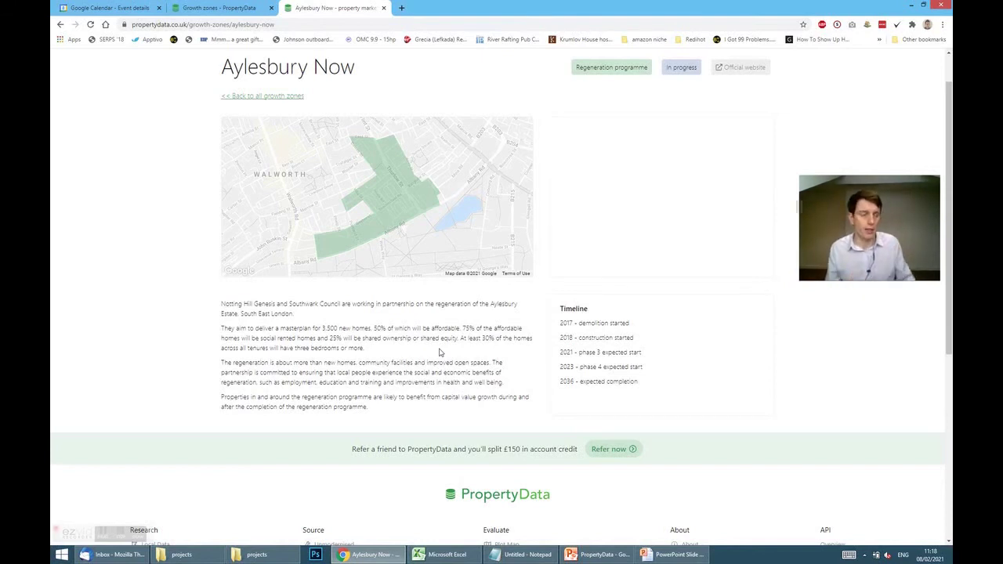
Step: Check the PowerPoint outline, return to PropertyData in Chrome and open Yield hotspots from the research tools, closing the spare Growth zones tab
click(682, 555)
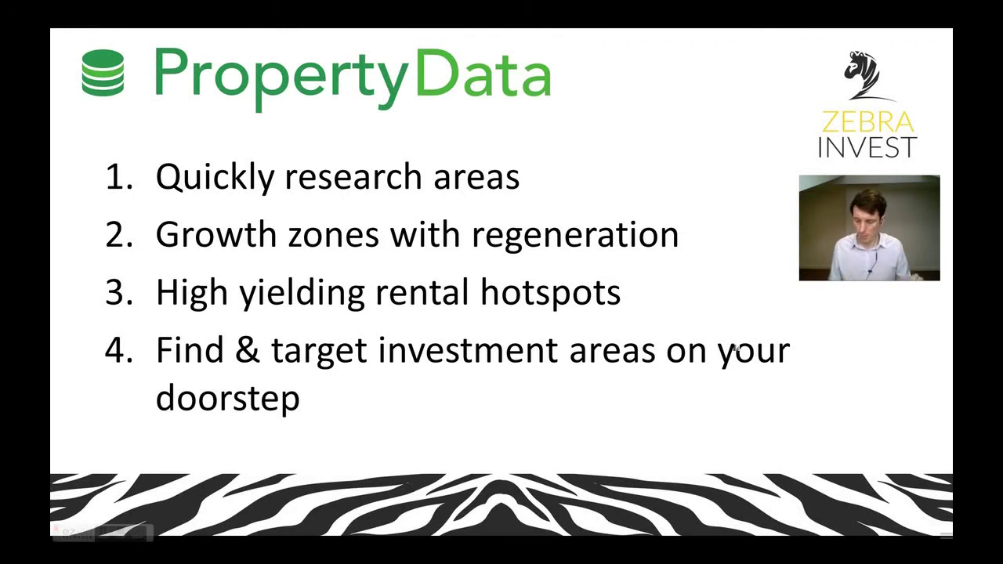
key(alt+Tab)
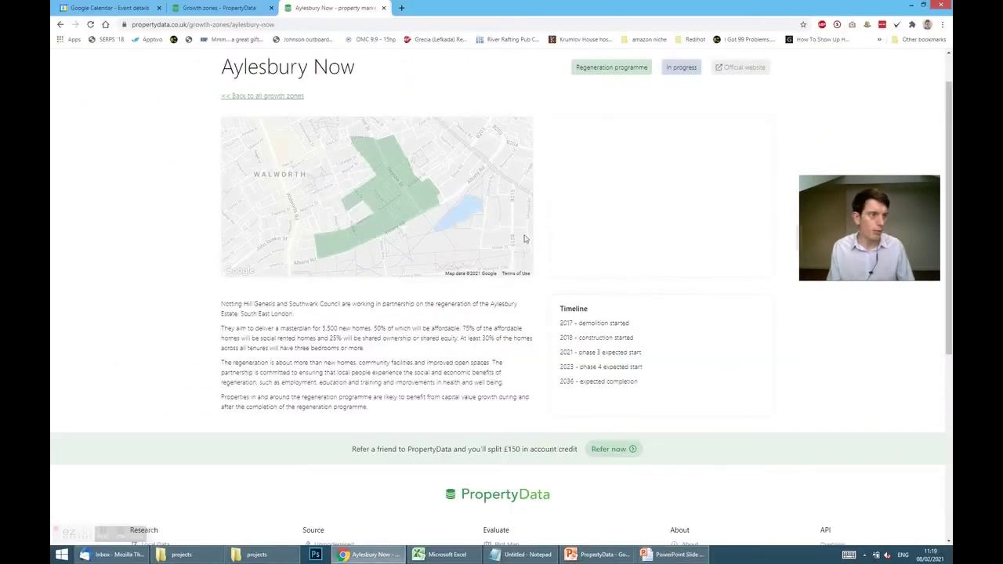
click(378, 62)
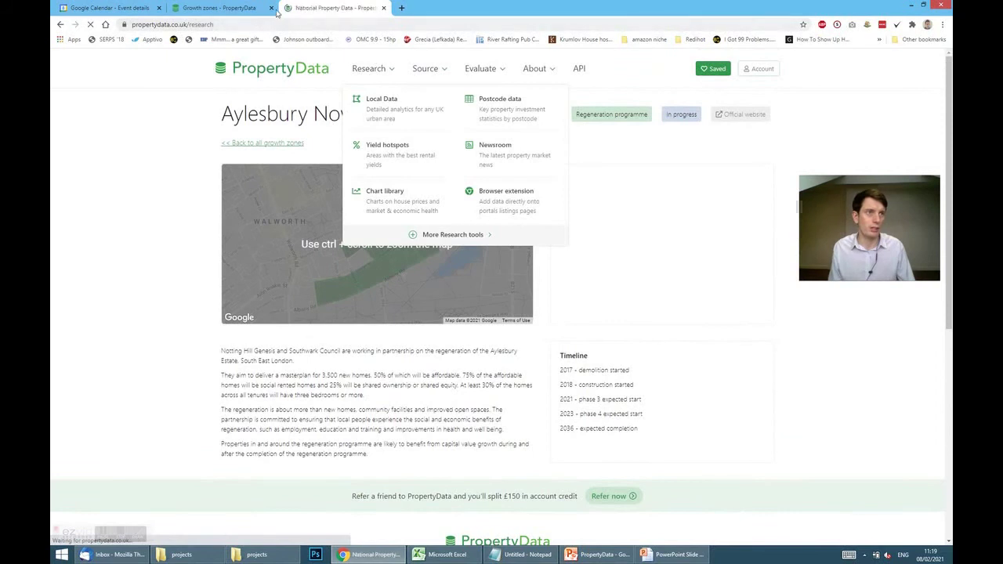
scroll(619, 211, down, 2)
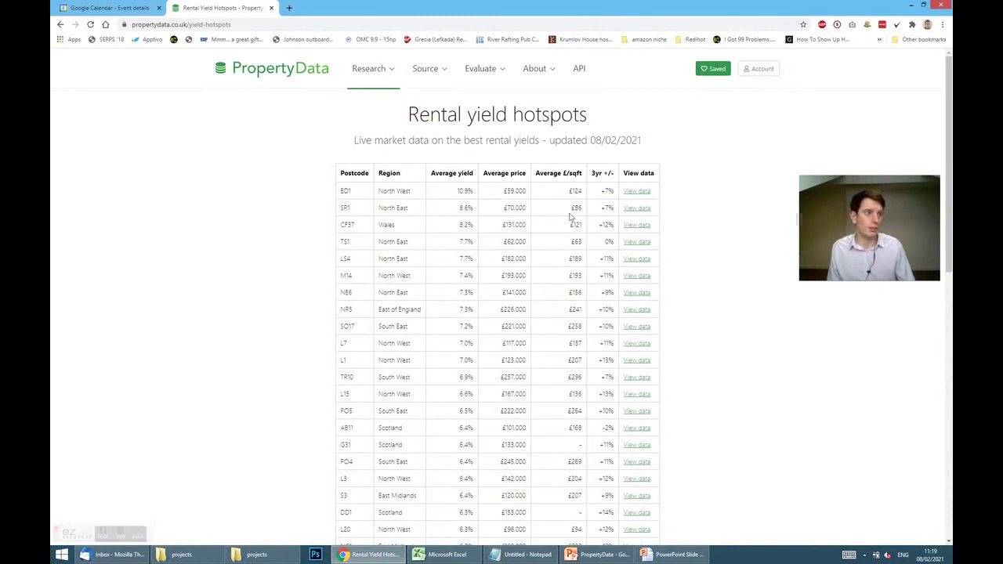
Step: Examine the rental yield hotspots table, comparing regions and average yields of postcodes such as BD1 and NR5
scroll(425, 278, down, 3)
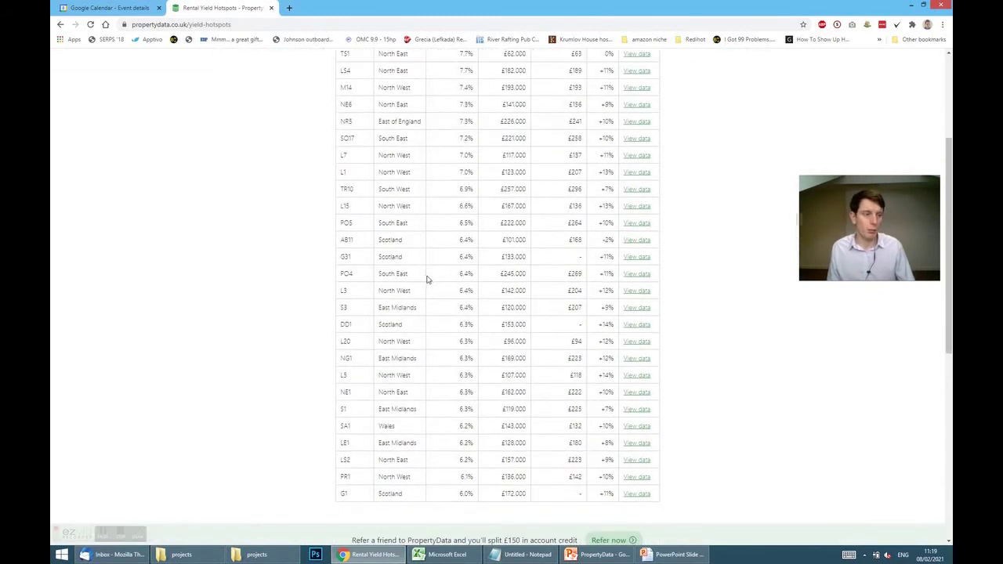
scroll(482, 318, up, 2)
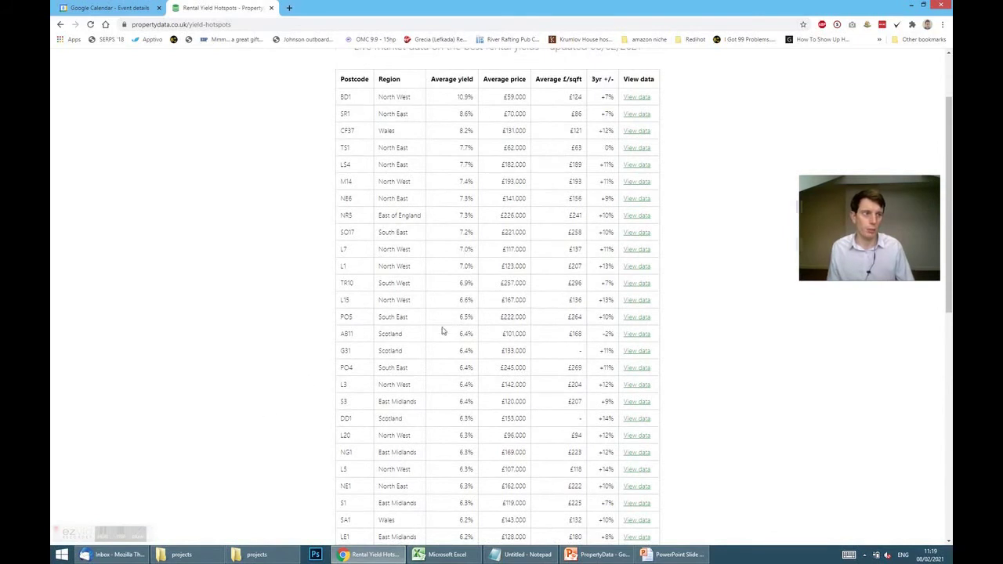
double_click(345, 97)
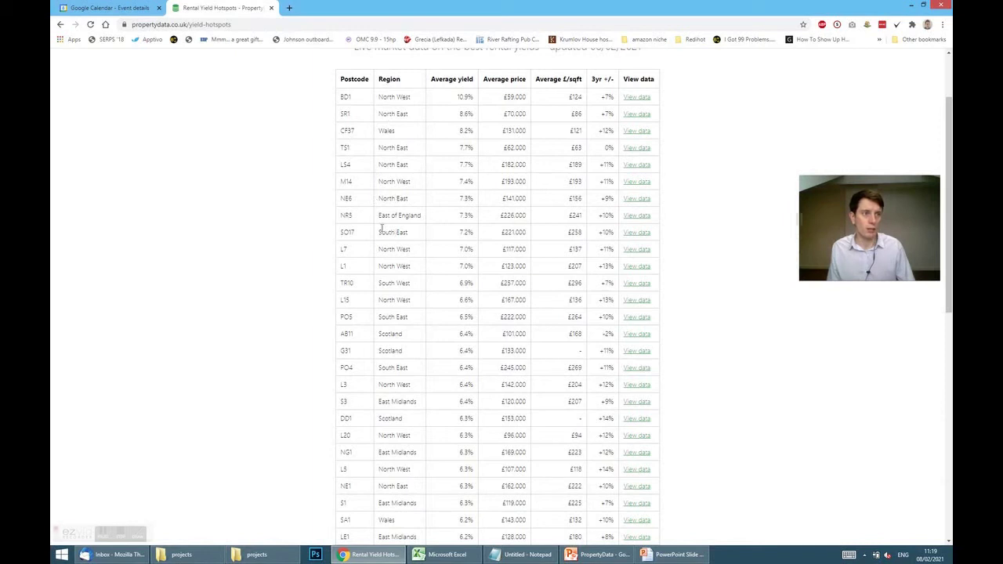
double_click(346, 215)
drag(379, 215, 421, 214)
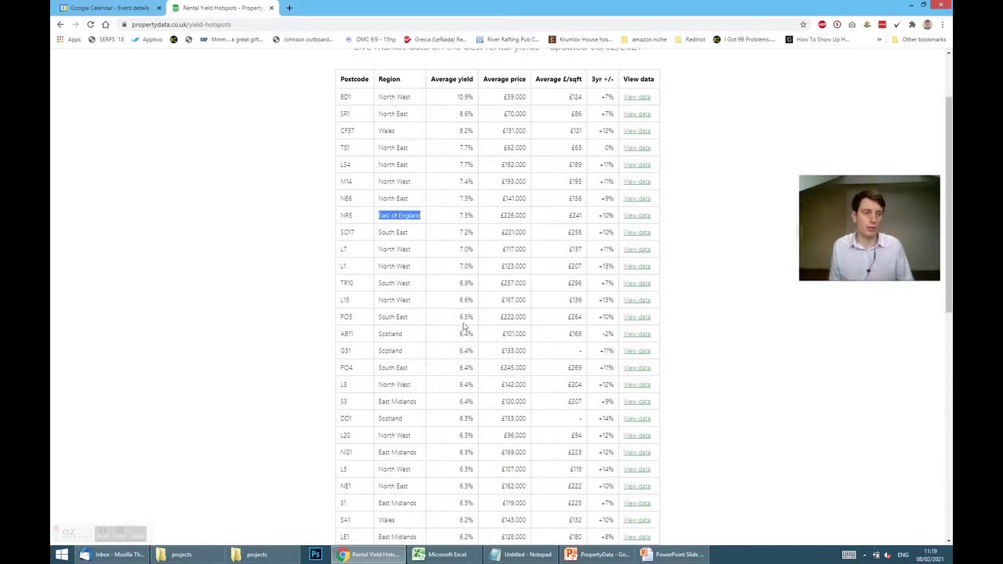
click(400, 354)
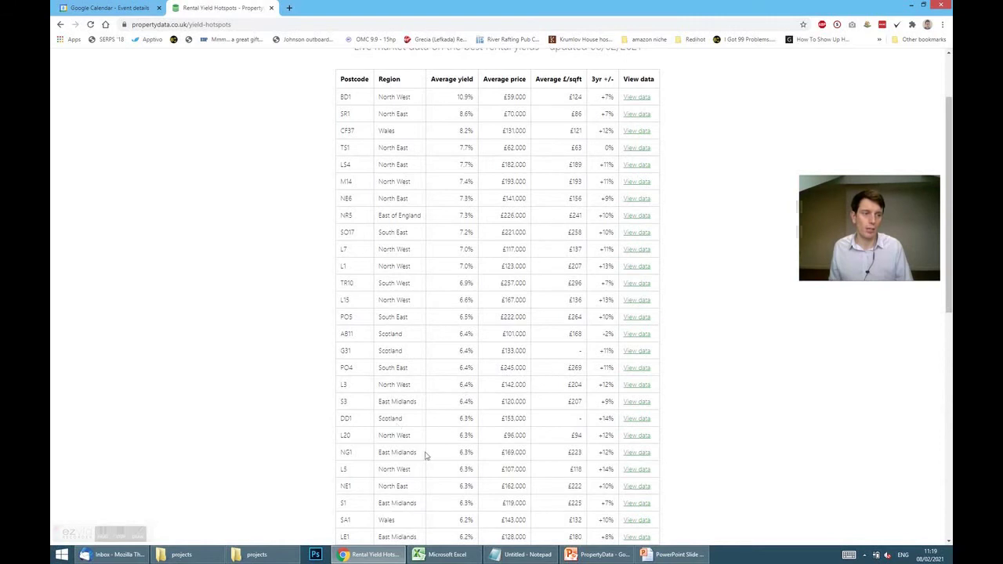
scroll(425, 456, down, 2)
scroll(423, 456, up, 3)
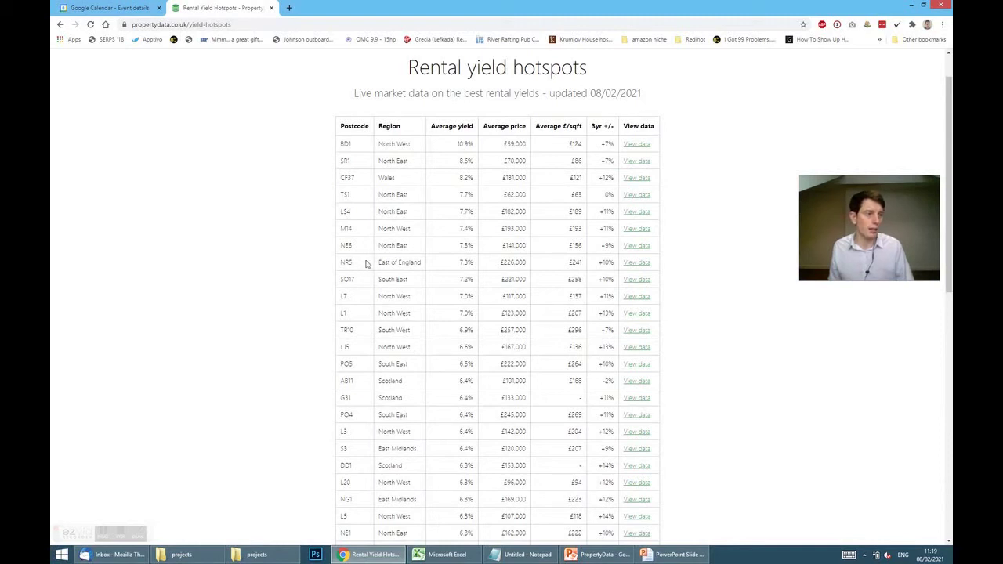
Step: Generate the local data for the NR5 hotspot in the East of England and inspect a listing in its 4 bed asking prices
drag(357, 267, 479, 265)
click(502, 265)
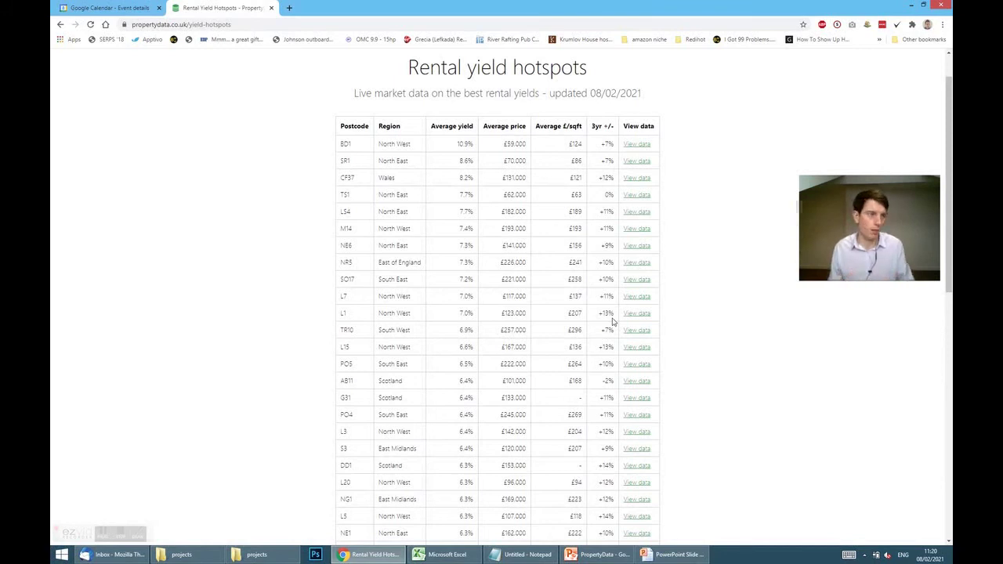
click(635, 267)
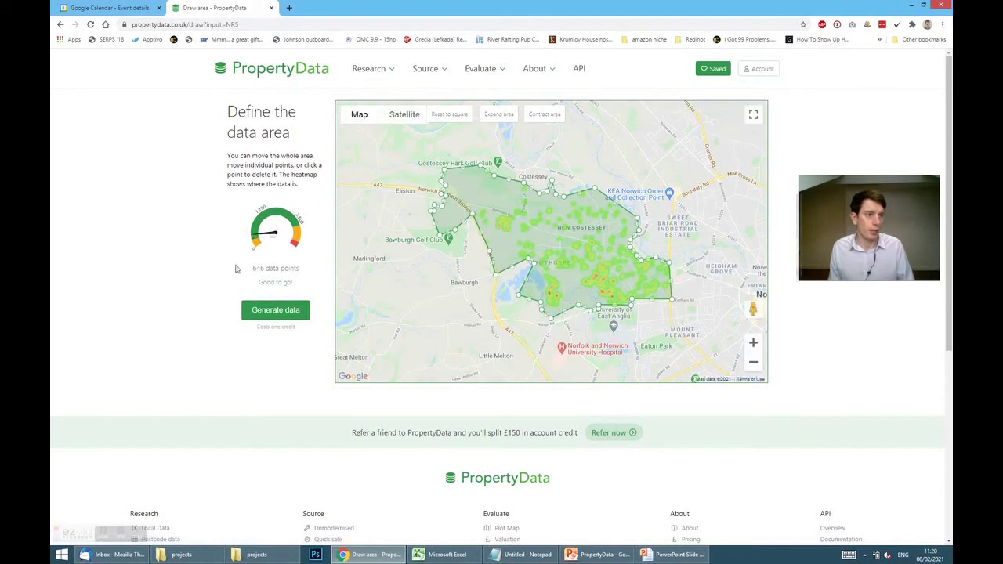
click(298, 307)
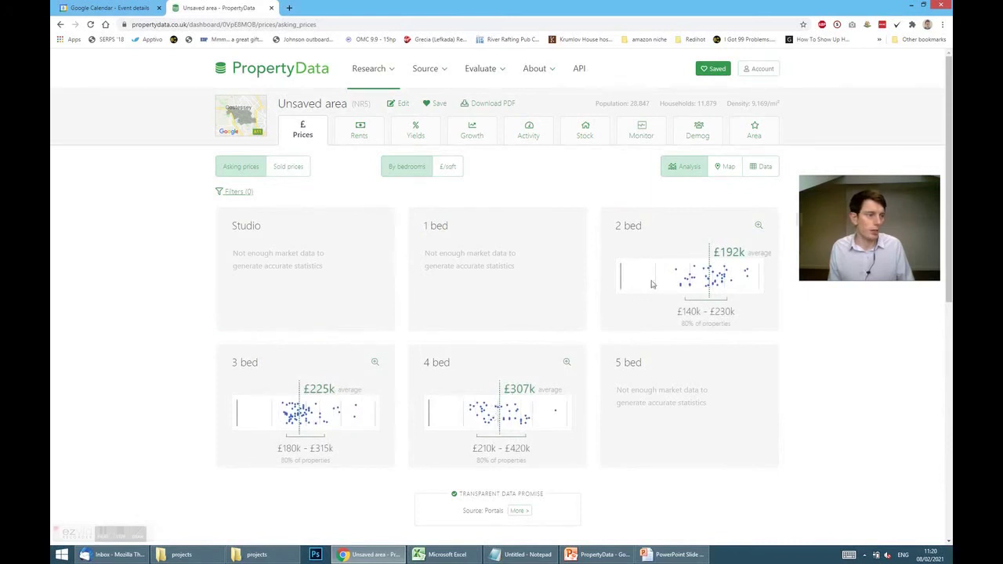
click(468, 407)
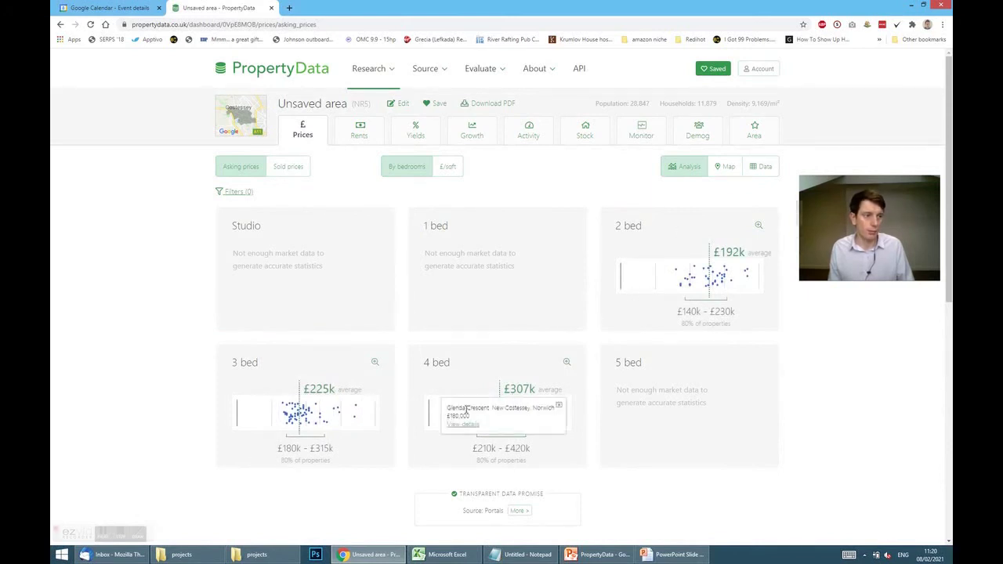
click(560, 407)
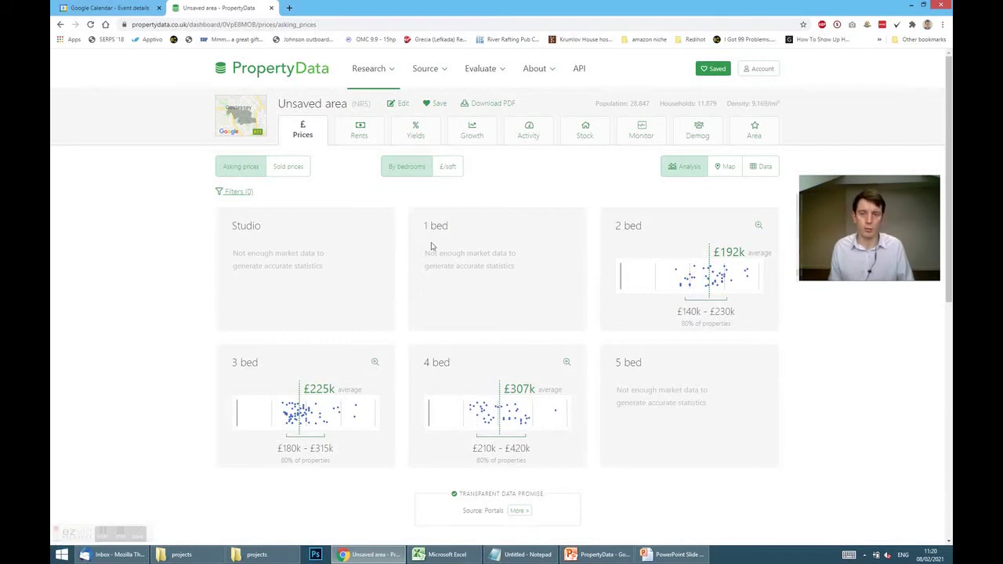
Step: Review NR5's typical yields by bedroom count for long lets and HMO room lets
click(420, 132)
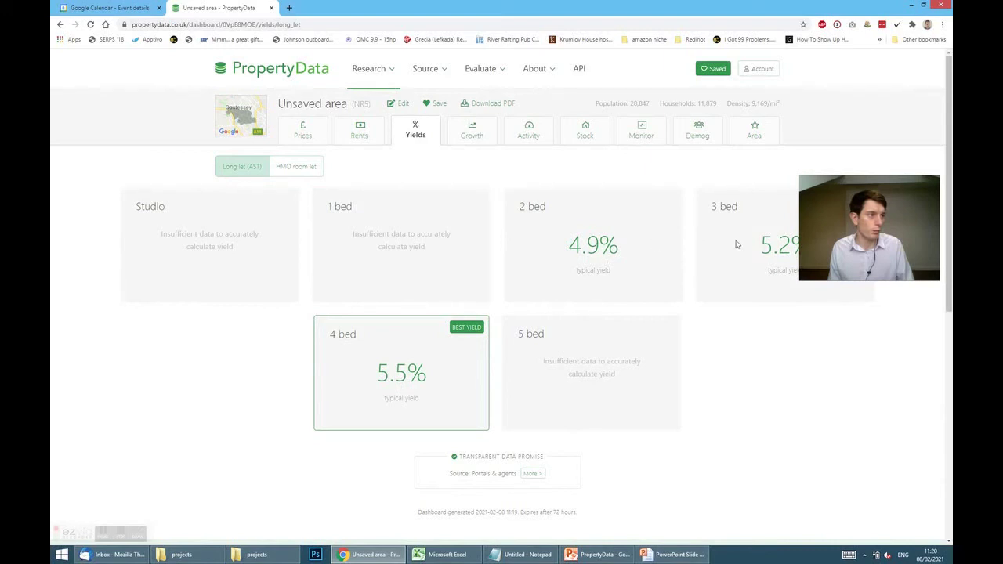
click(301, 167)
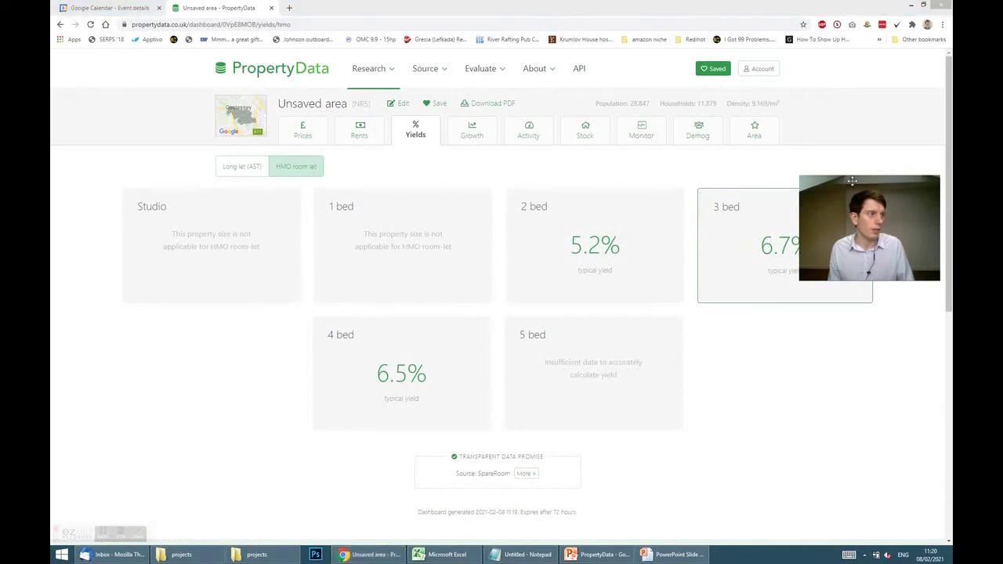
drag(852, 181, 777, 343)
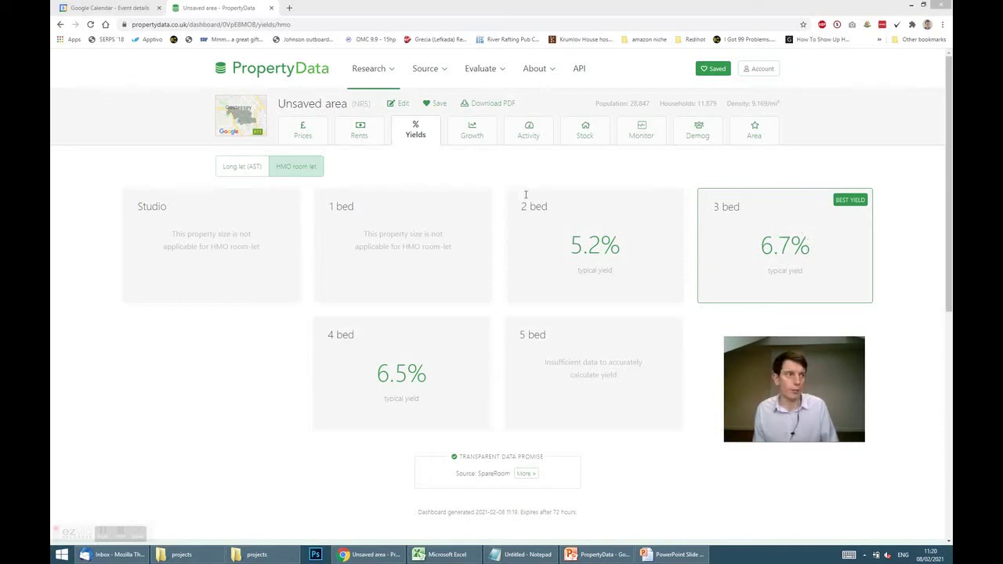
Step: Check NR5's 5-year price growth and its sales market activity
click(471, 135)
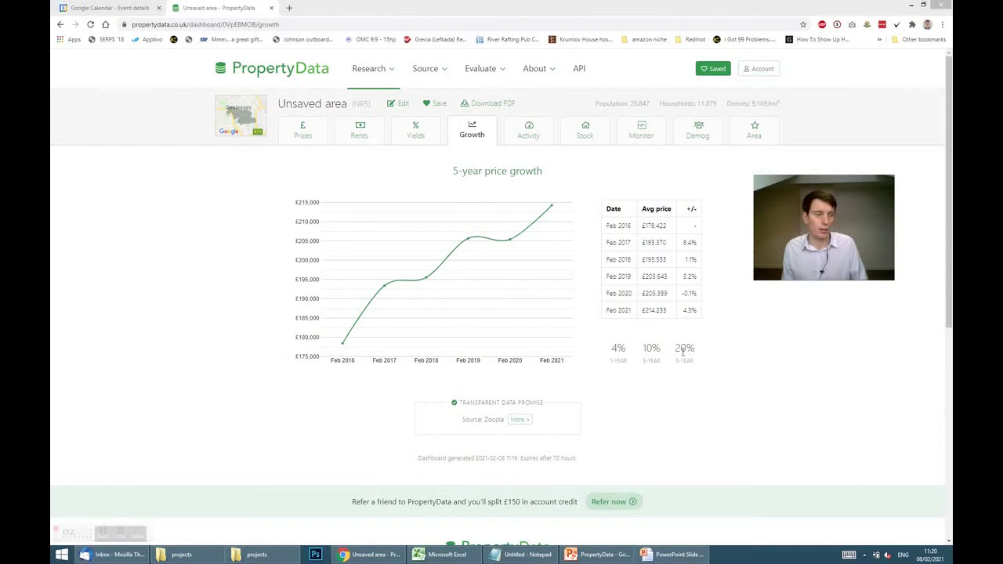
double_click(679, 347)
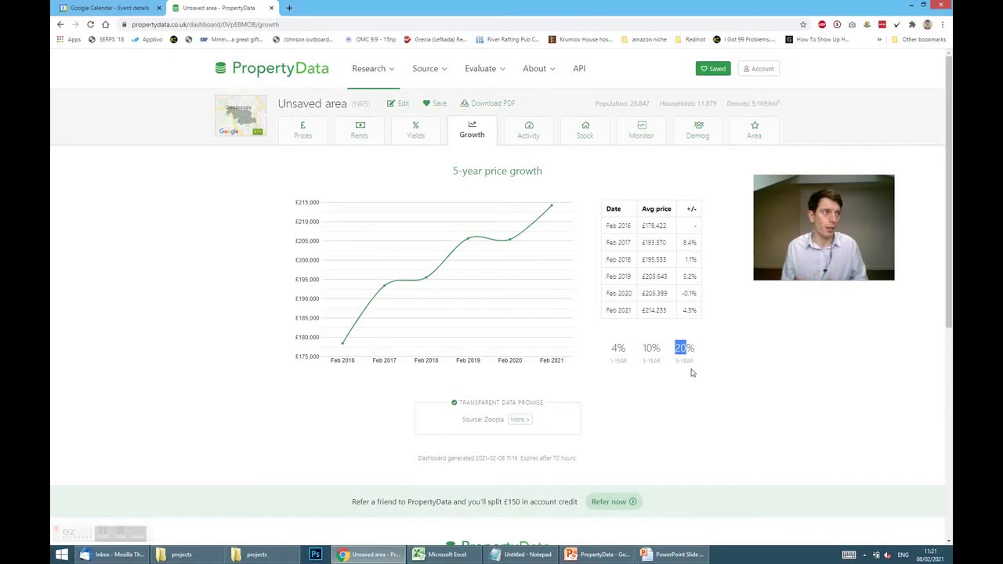
click(523, 129)
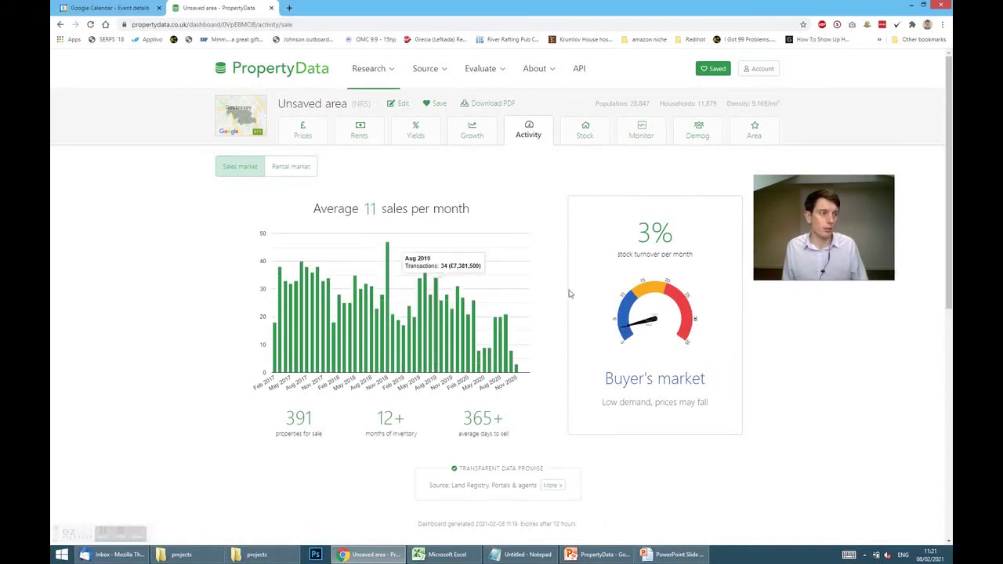
Step: Return to the Yield hotspots list and generate the local data for the LS4 postcode in the North East
mouse_move(392, 75)
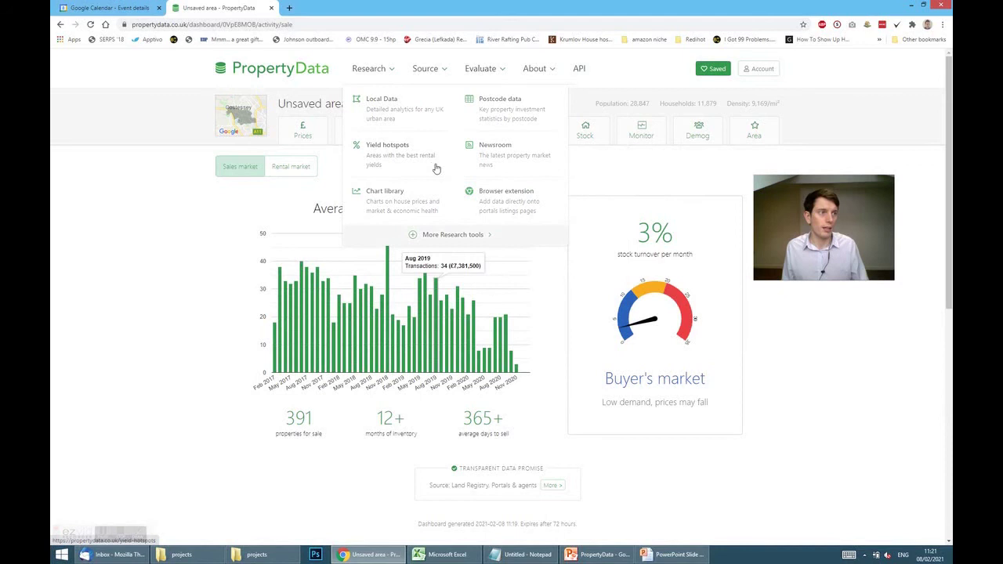
click(389, 157)
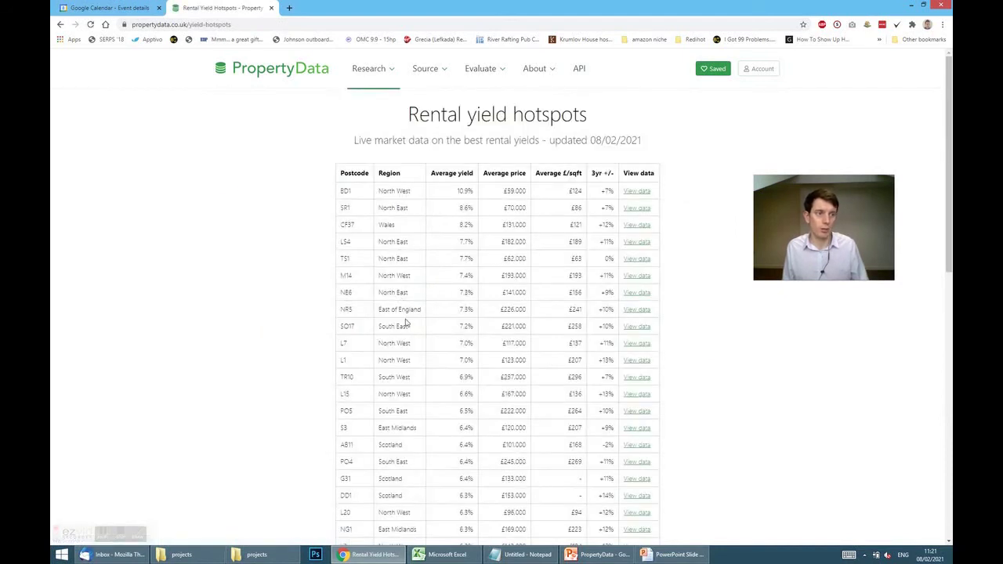
scroll(406, 323, down, 1)
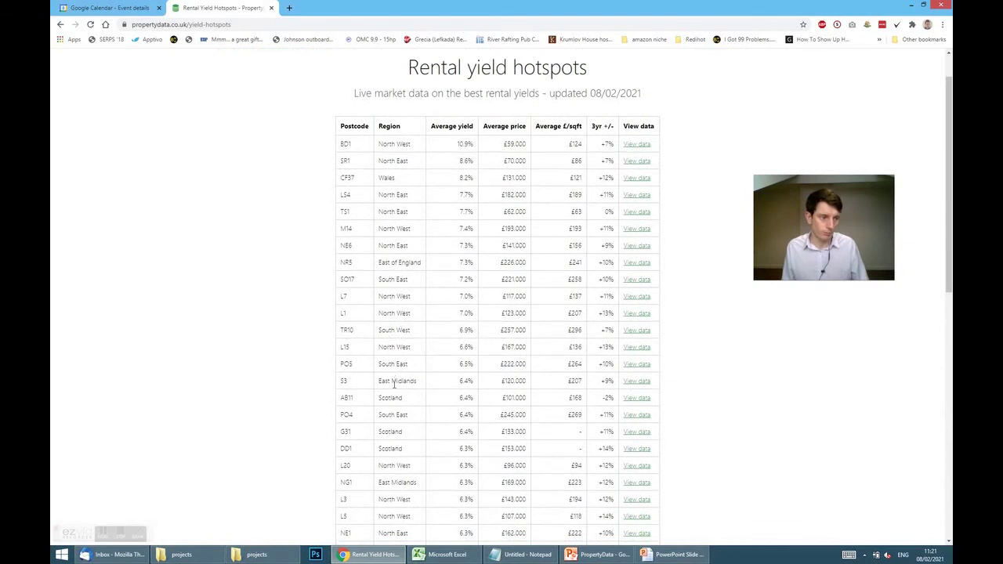
scroll(395, 382, down, 1)
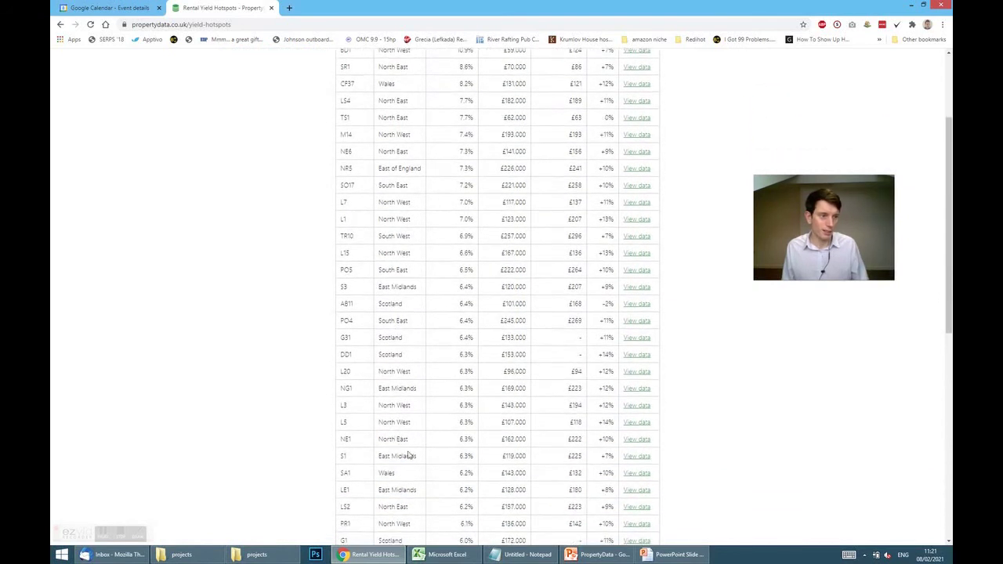
scroll(470, 271, up, 1)
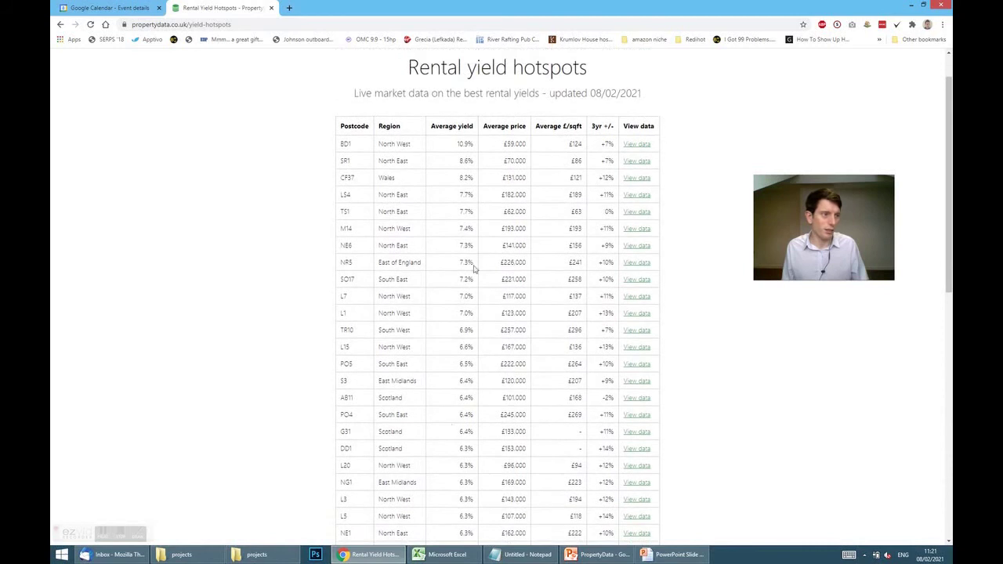
click(627, 196)
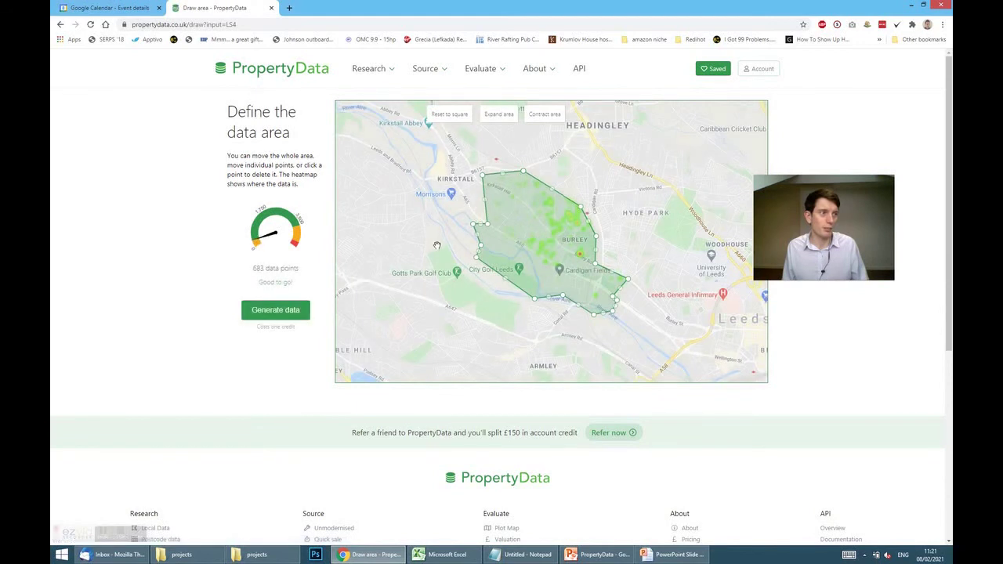
click(300, 312)
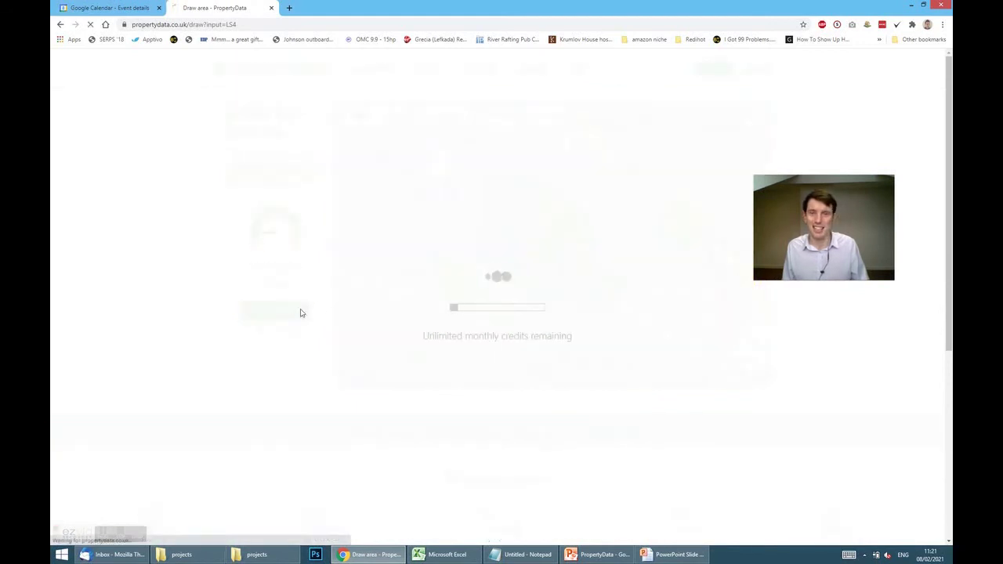